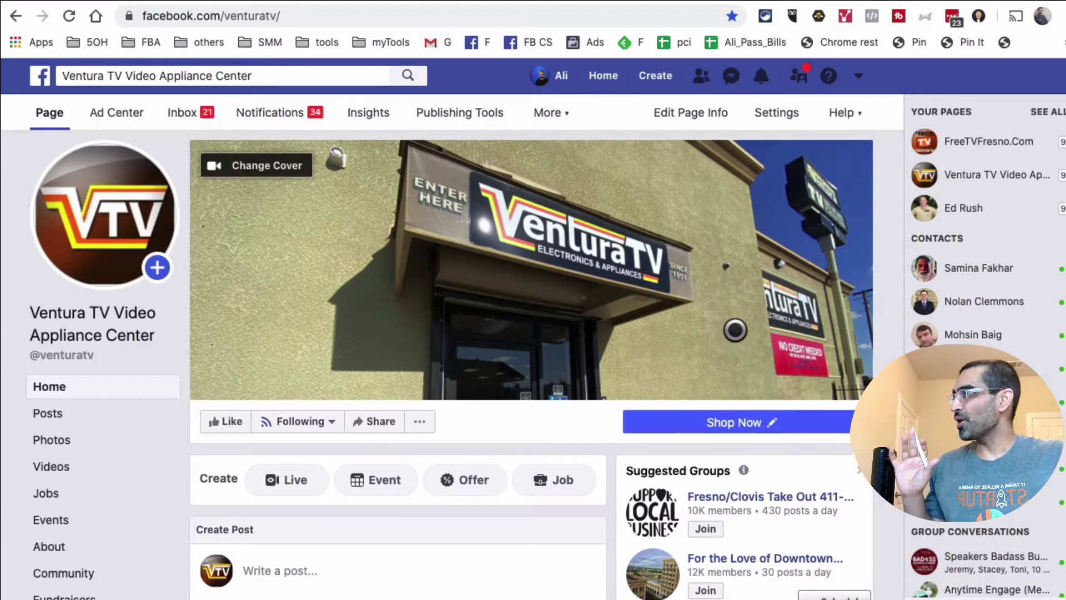
- Open Ventura TV's insights and scroll to the 5 most recent posts, reaching 81–337 people
click(370, 109)
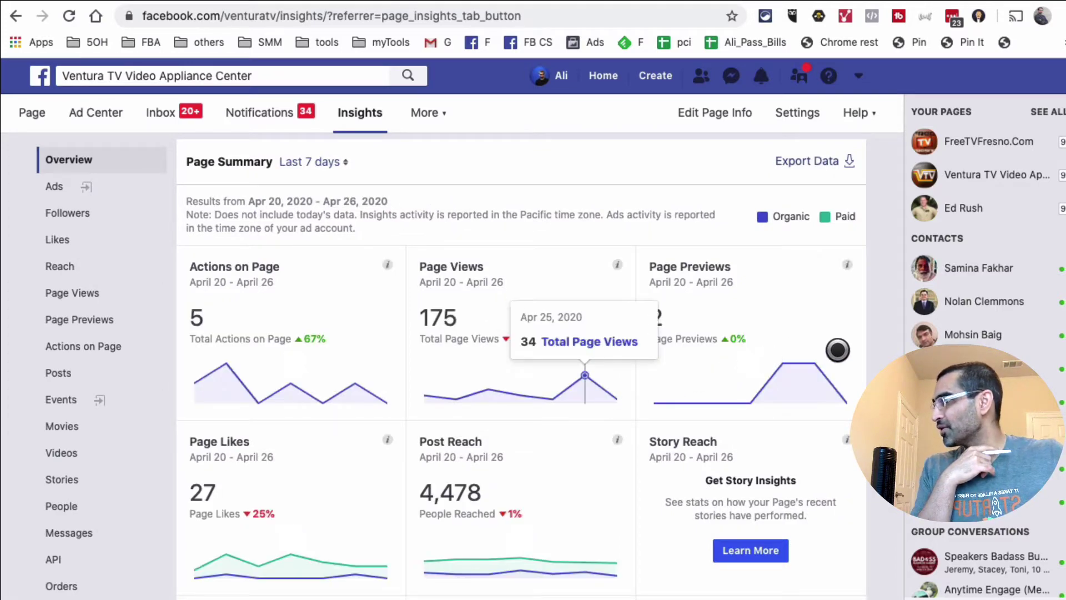
scroll(837, 350, down, 2)
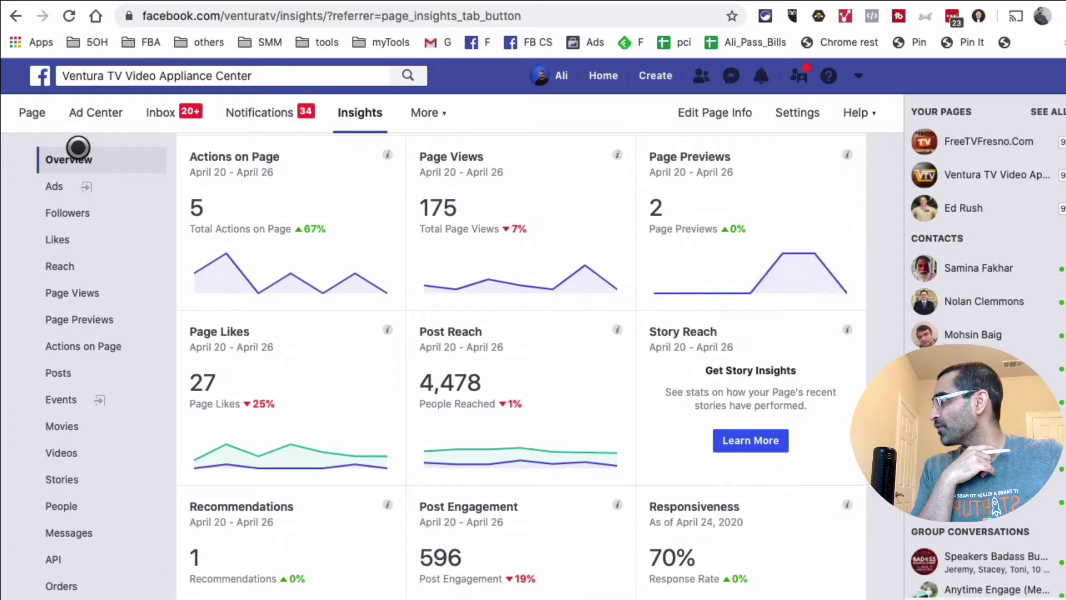
scroll(687, 302, down, 5)
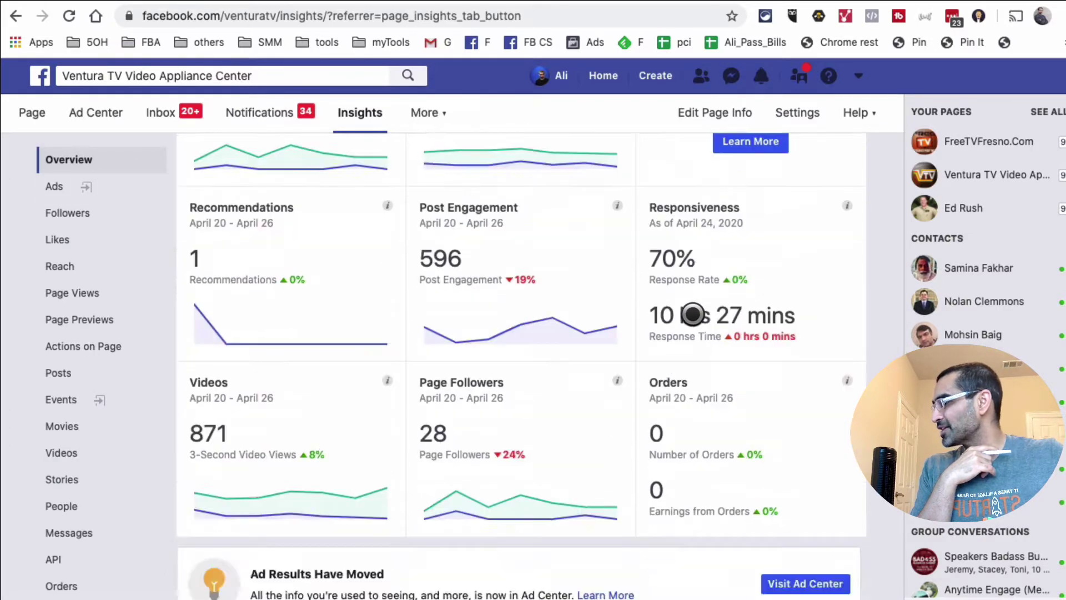
scroll(692, 315, down, 7)
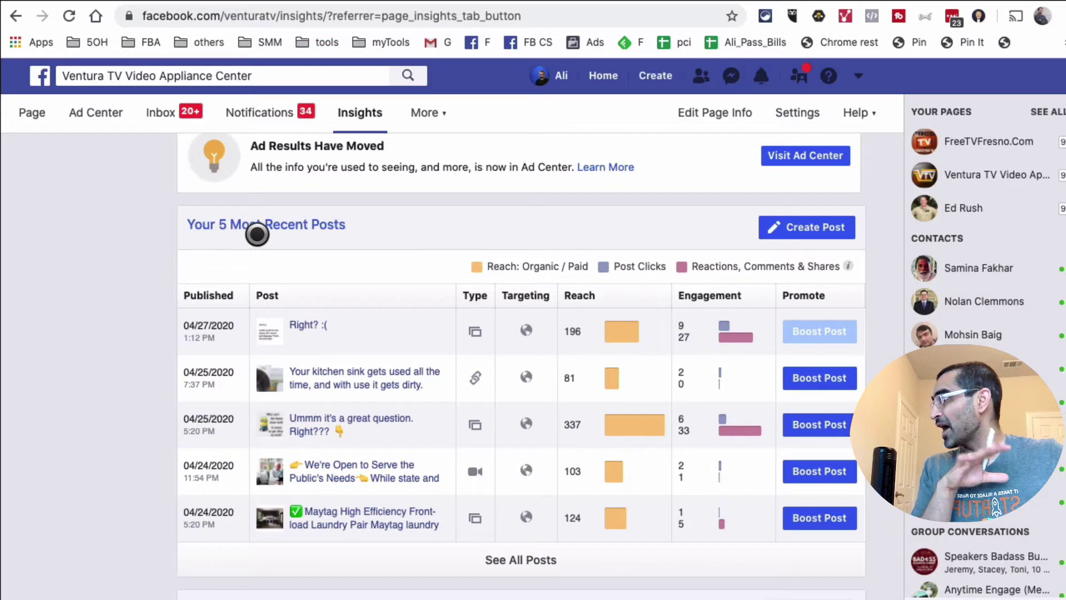
scroll(563, 311, down, 1)
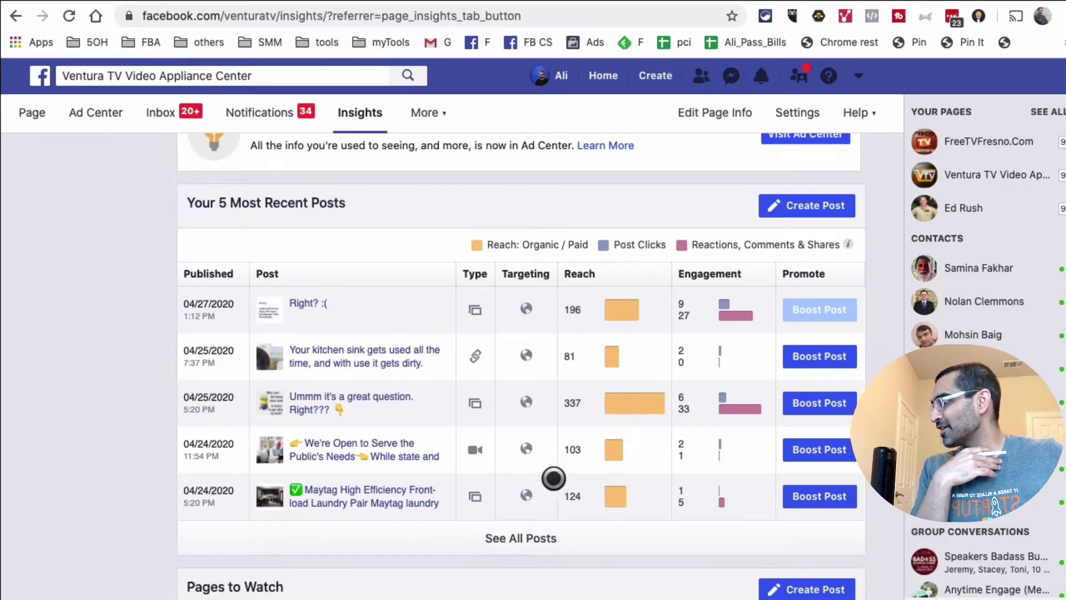
- Open the full list of published posts and scroll down to the engagement legend
click(549, 534)
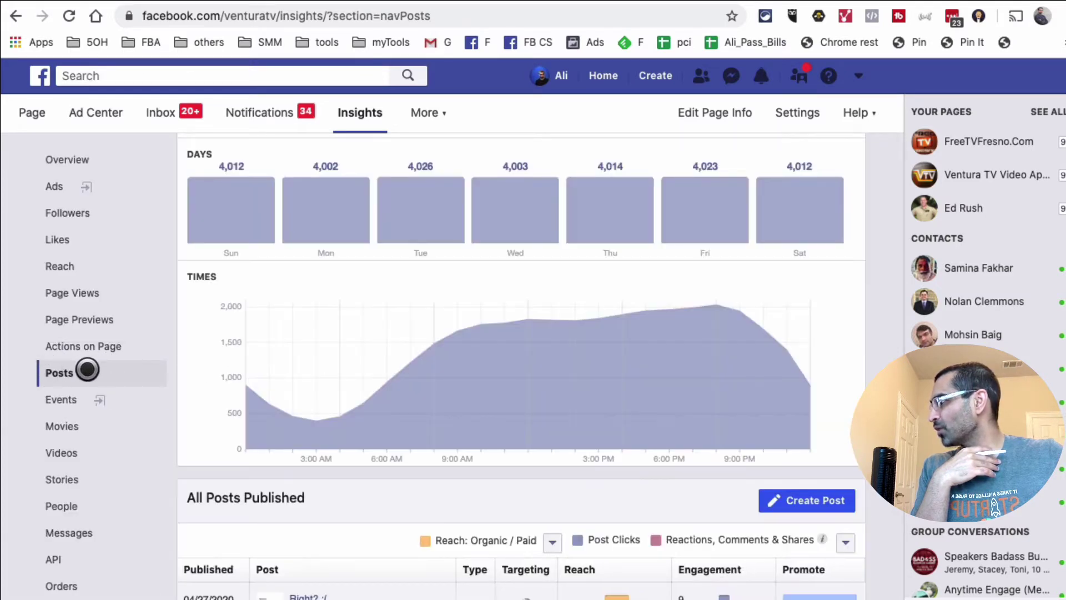
mouse_move(492, 358)
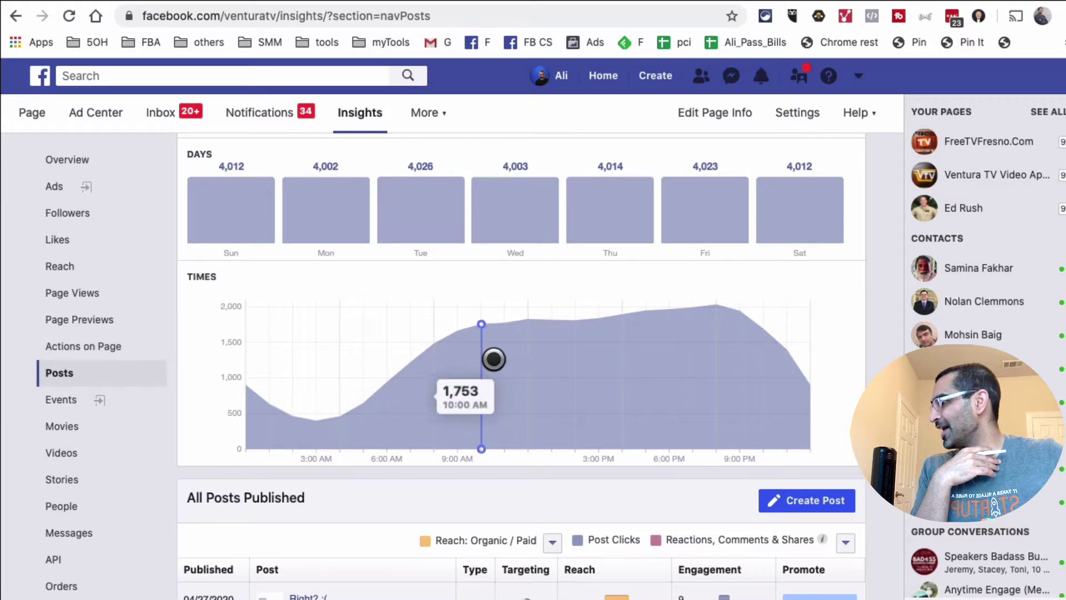
scroll(494, 360, down, 5)
scroll(754, 343, down, 1)
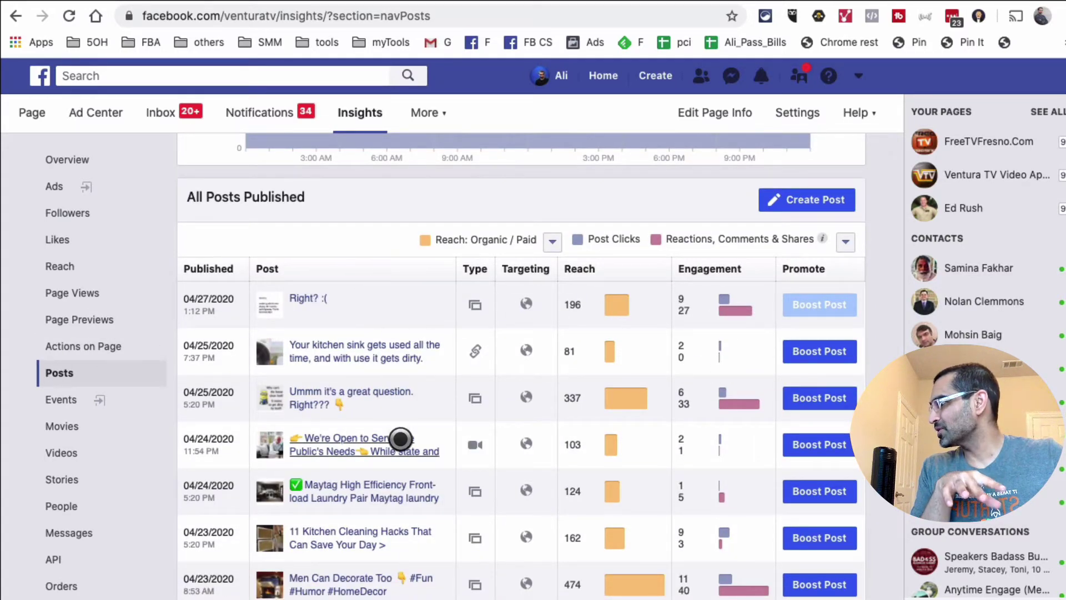
scroll(638, 335, down, 1)
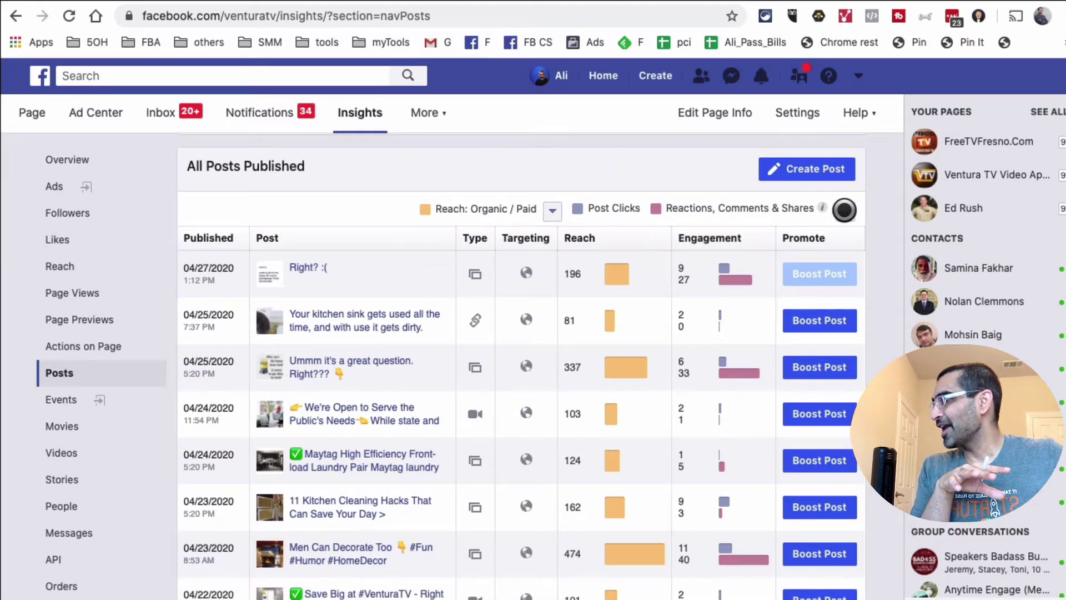
- Switch post engagement to Engagement Rate and scroll through the published posts table
click(844, 209)
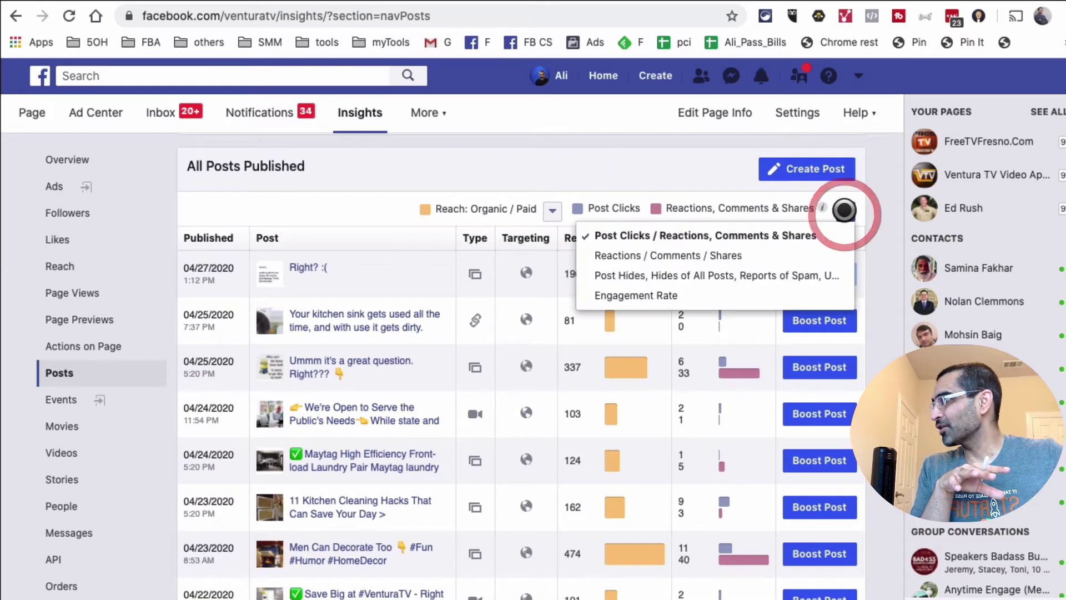
click(650, 294)
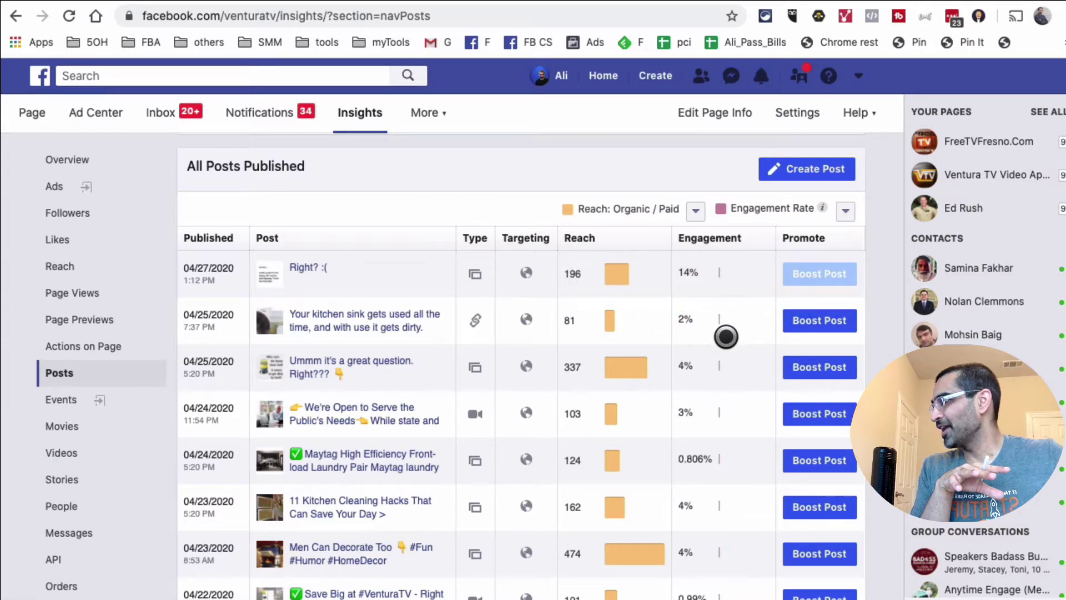
scroll(725, 336, down, 3)
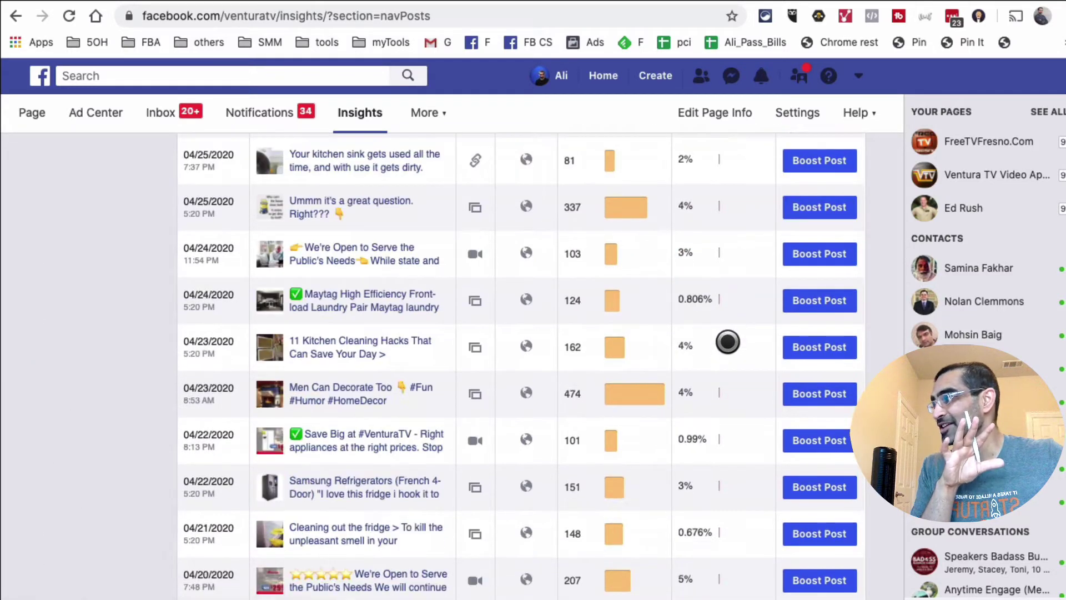
scroll(728, 342, down, 1)
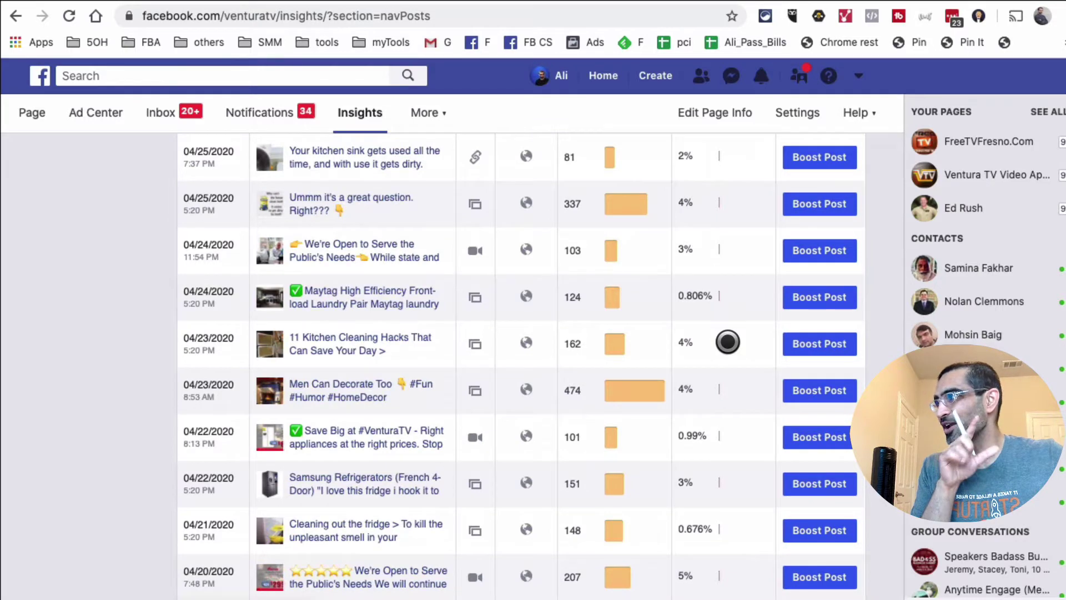
scroll(725, 338, up, 2)
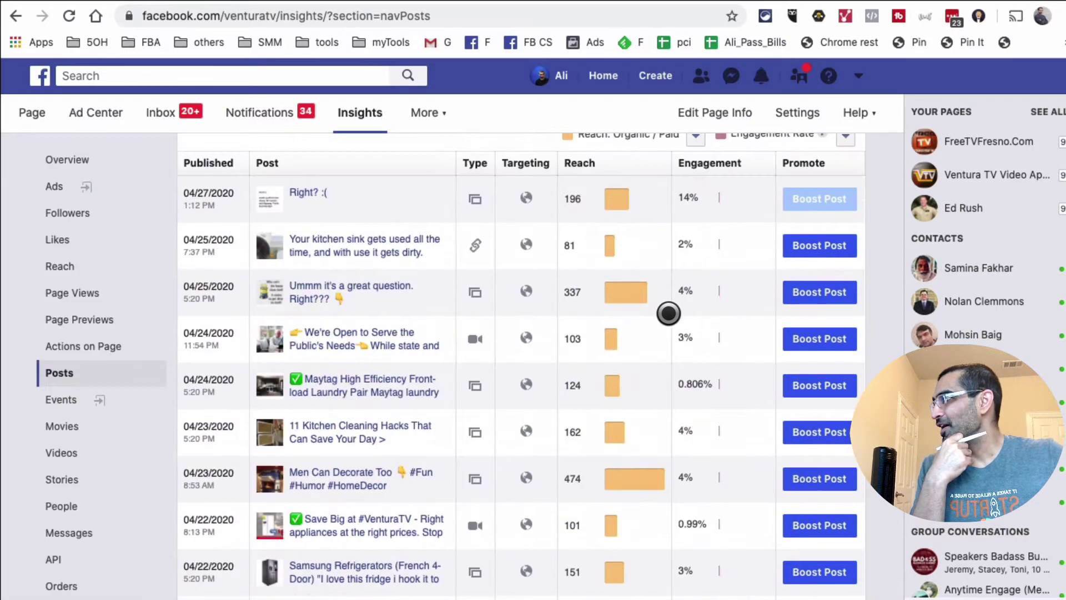
mouse_move(638, 292)
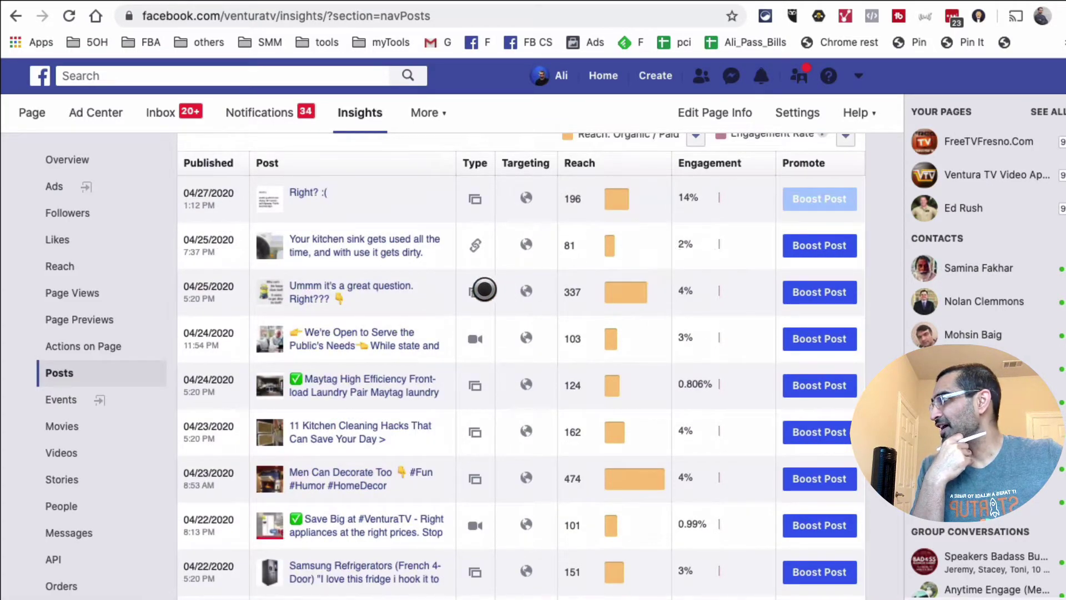
mouse_move(636, 478)
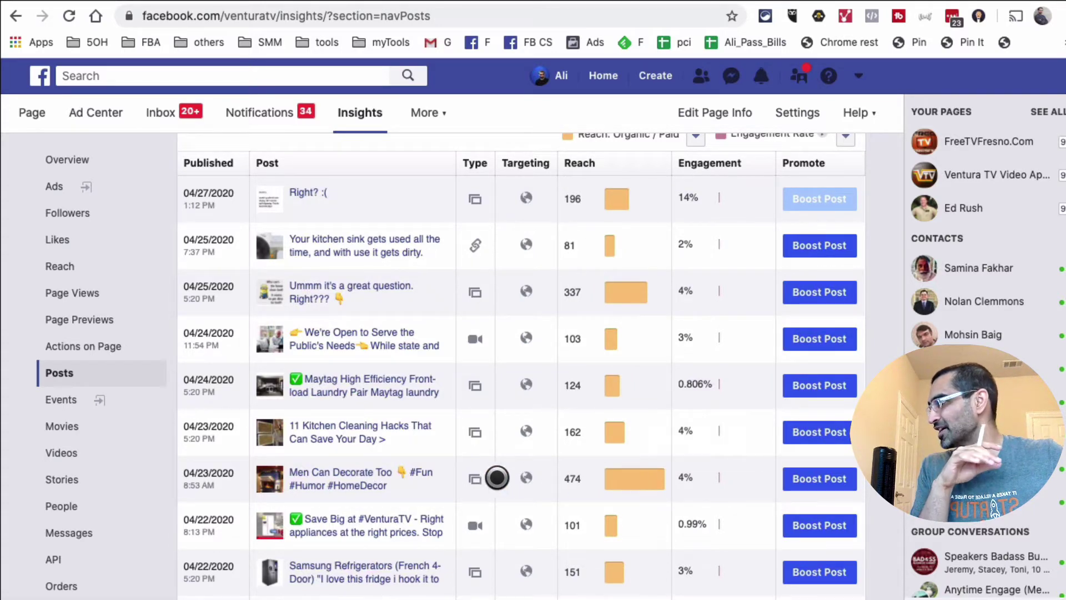
scroll(702, 411, down, 3)
scroll(703, 413, down, 10)
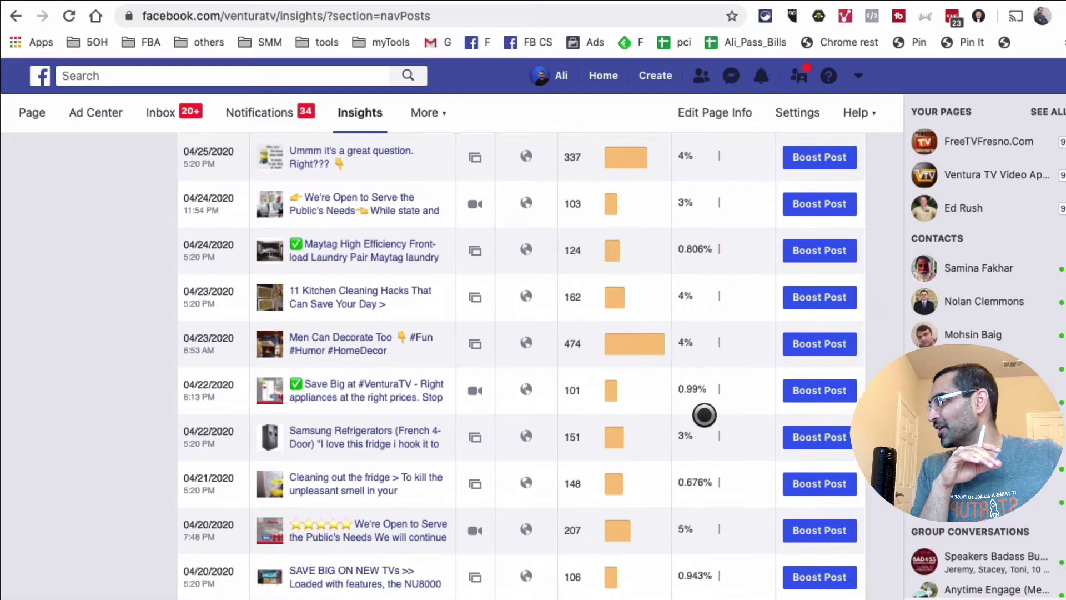
- Load older posts back to 04/14/2020 and compare their organic and paid reach bars
mouse_move(633, 443)
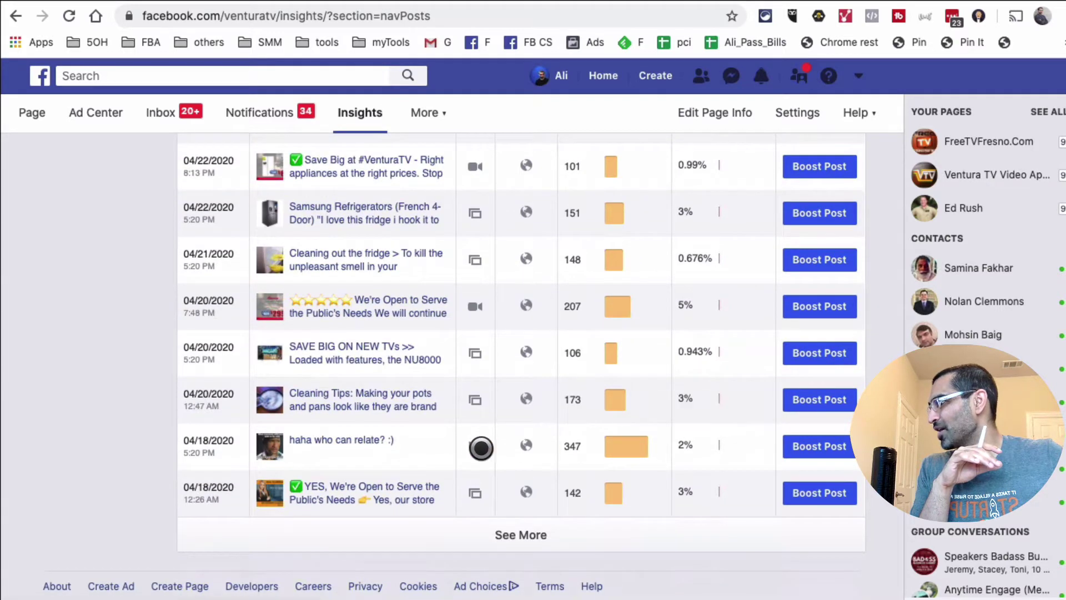
click(524, 535)
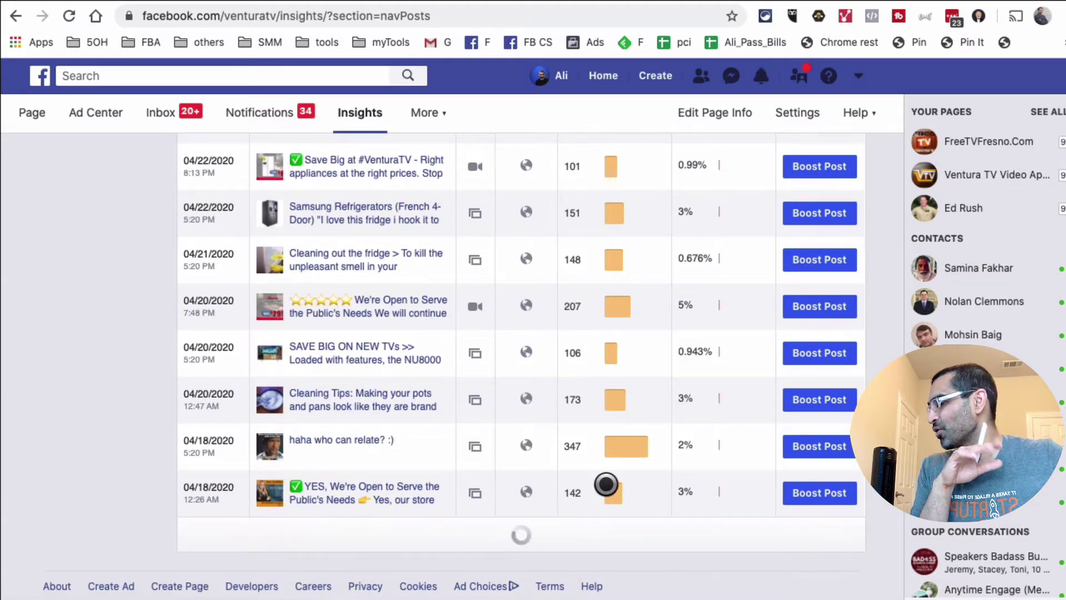
scroll(637, 447, down, 1)
scroll(639, 450, down, 3)
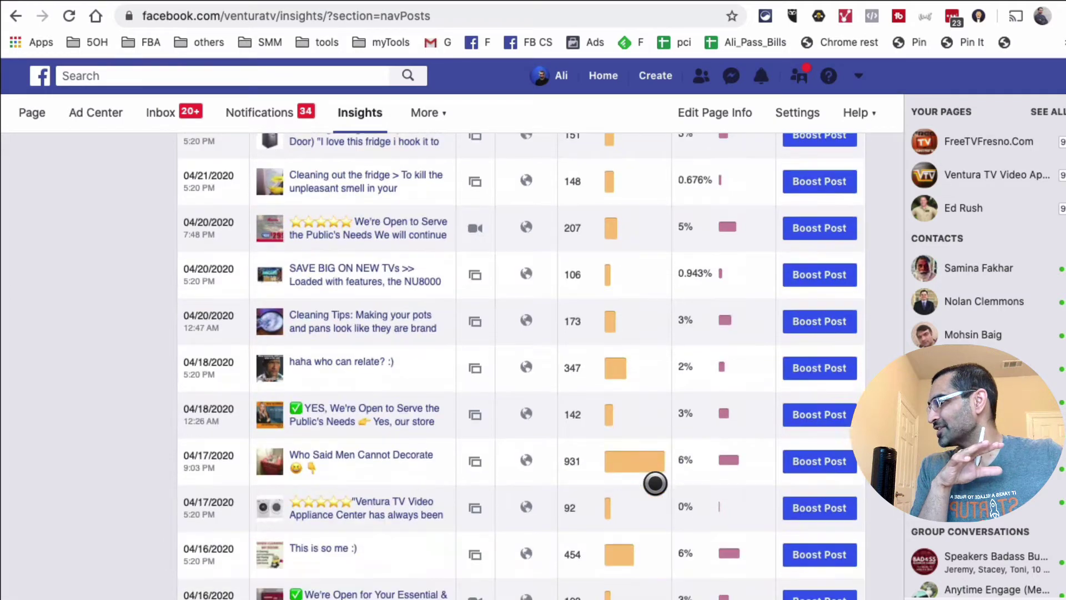
mouse_move(638, 419)
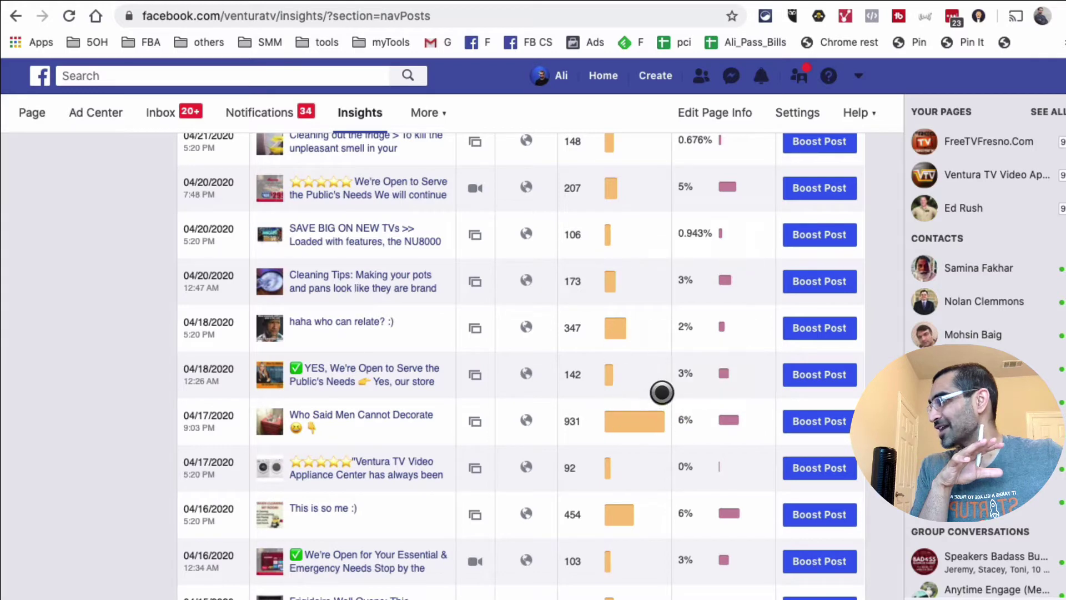
scroll(666, 411, down, 3)
mouse_move(638, 331)
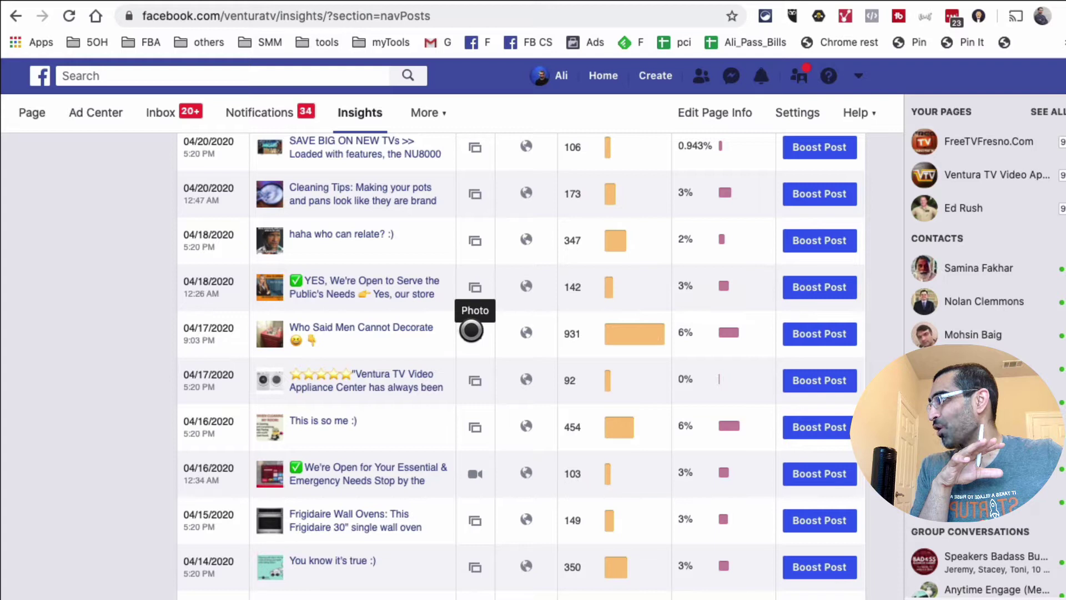
mouse_move(632, 386)
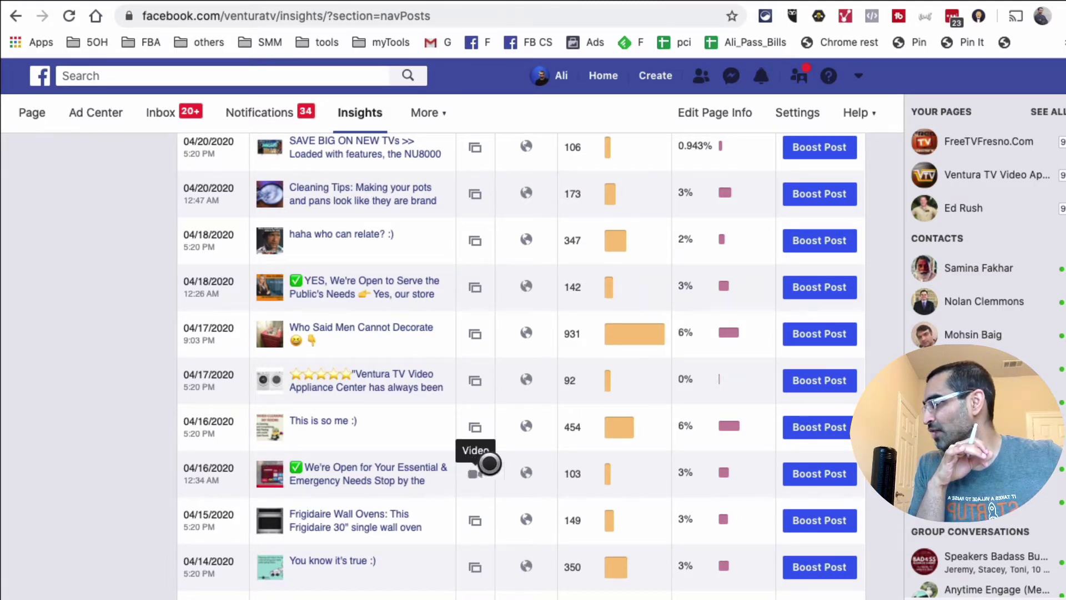
scroll(600, 422, up, 1)
mouse_move(619, 368)
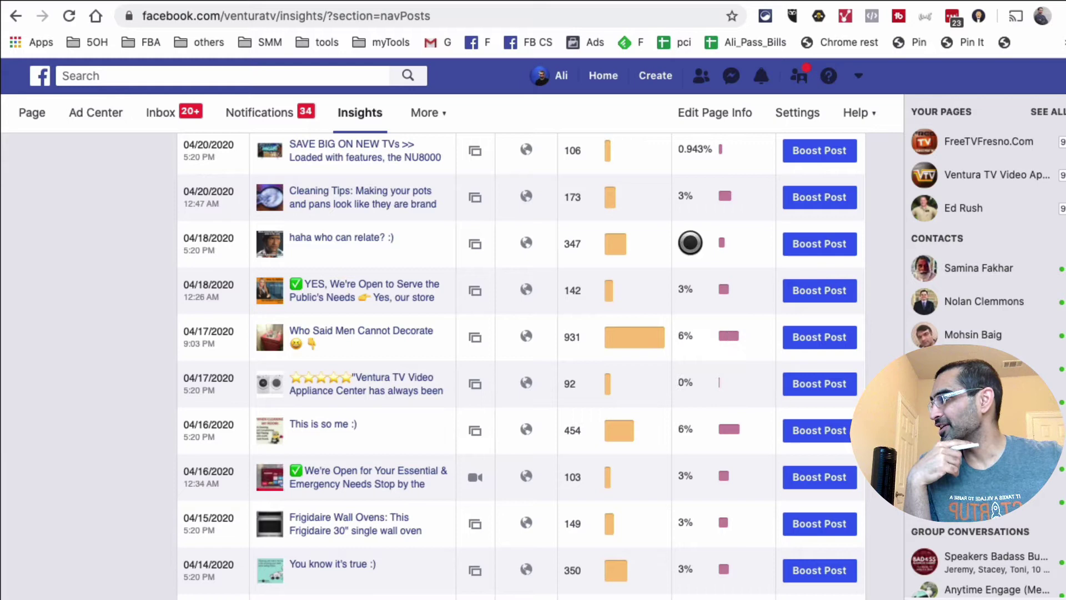
scroll(629, 350, down, 3)
scroll(629, 349, down, 2)
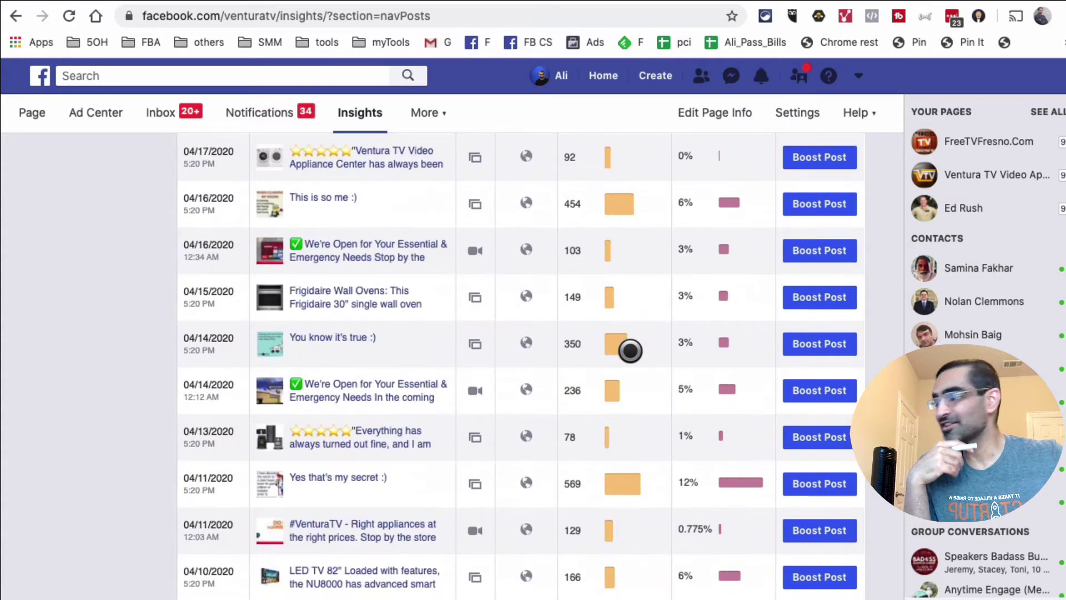
scroll(631, 350, down, 1)
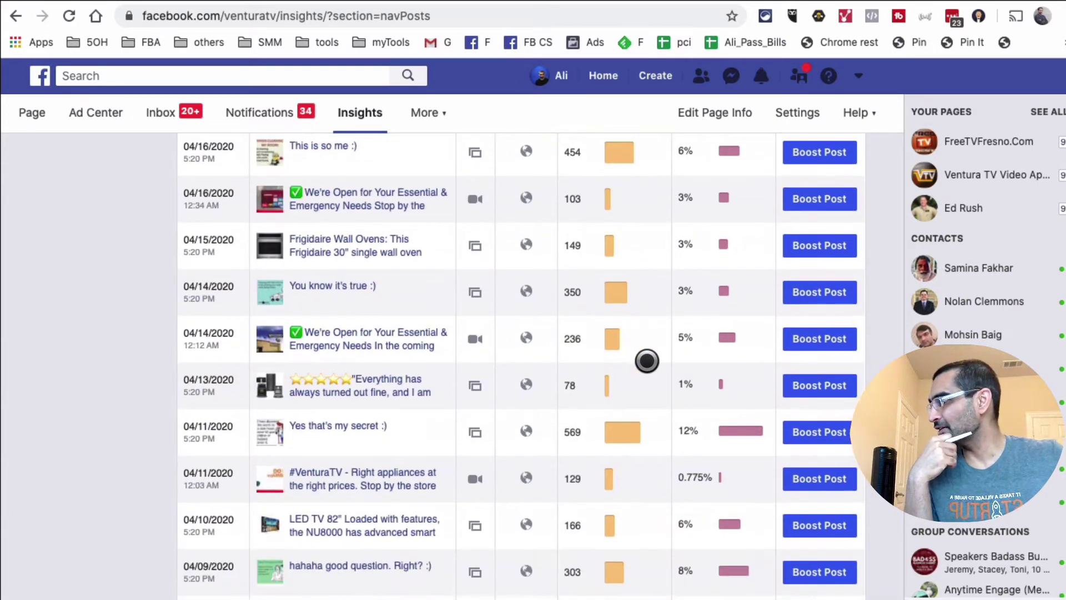
scroll(651, 356, up, 15)
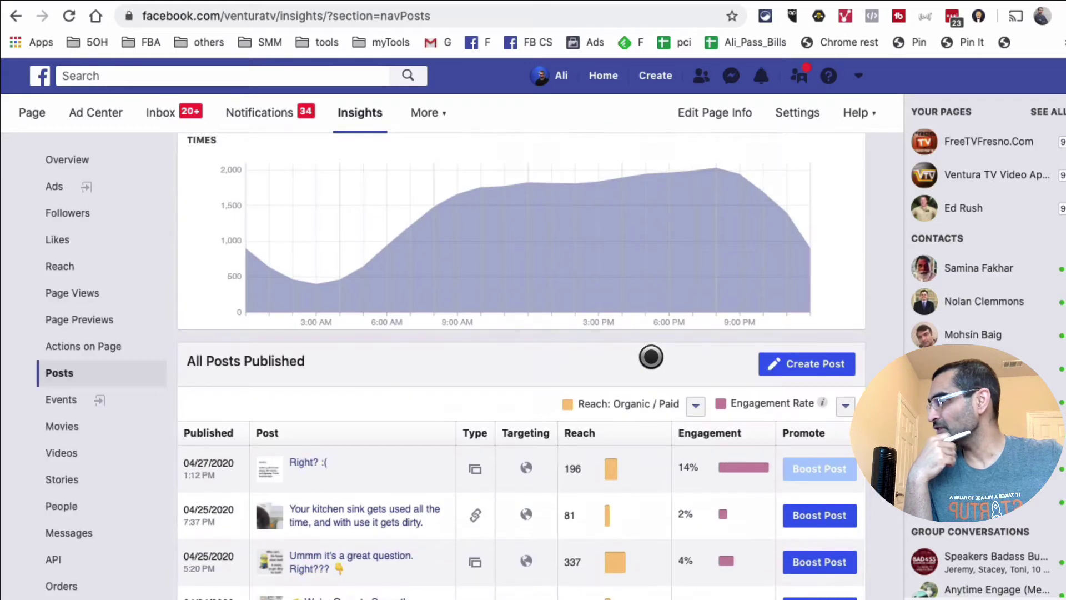
scroll(633, 360, down, 15)
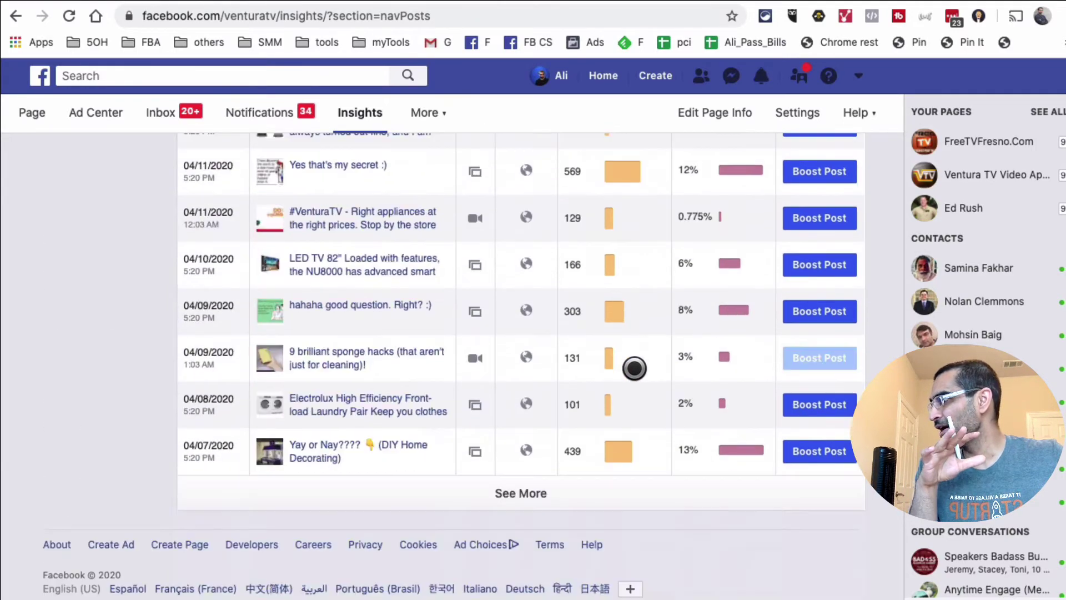
scroll(700, 438, up, 15)
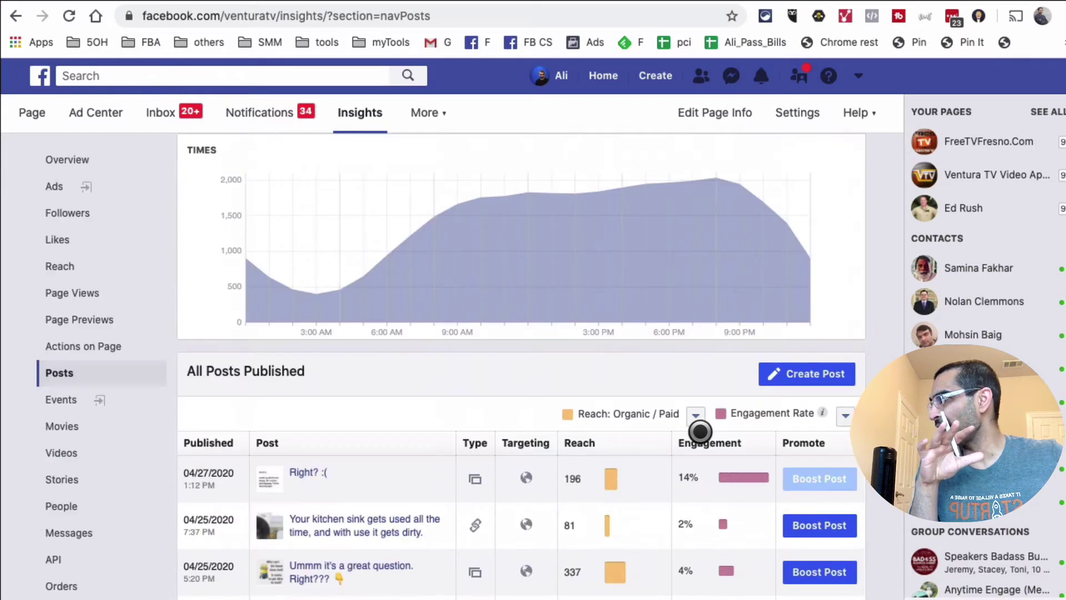
scroll(700, 431, up, 3)
scroll(759, 390, down, 5)
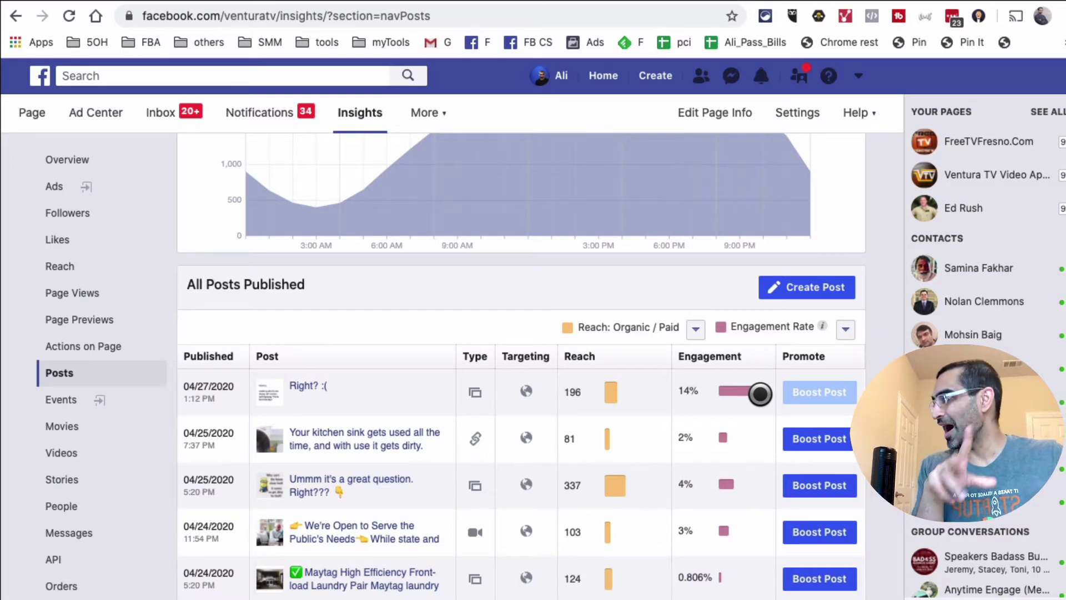
scroll(760, 419, down, 2)
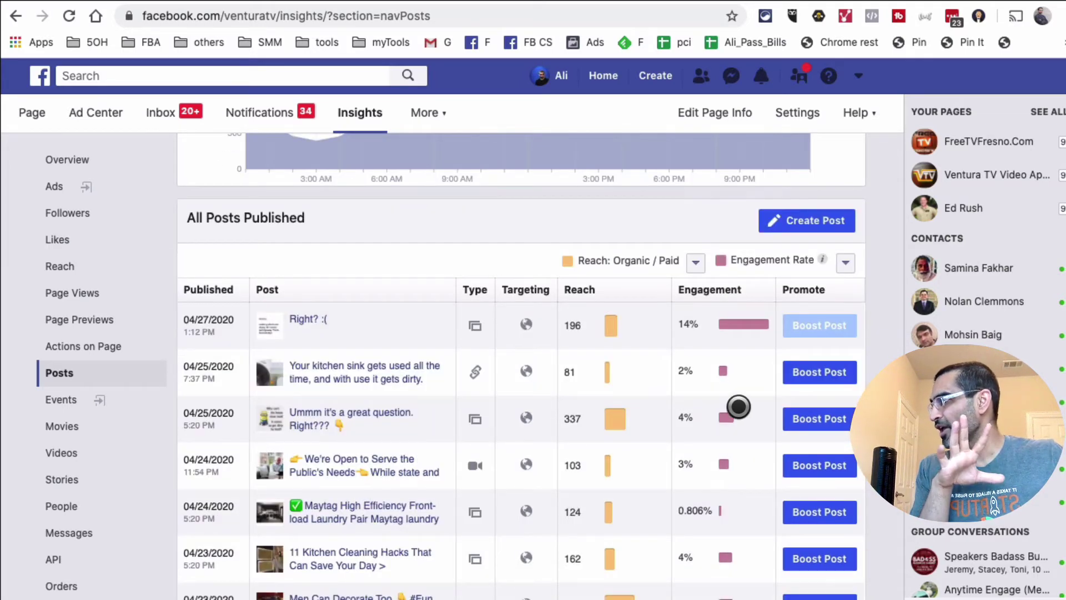
scroll(455, 289, up, 1)
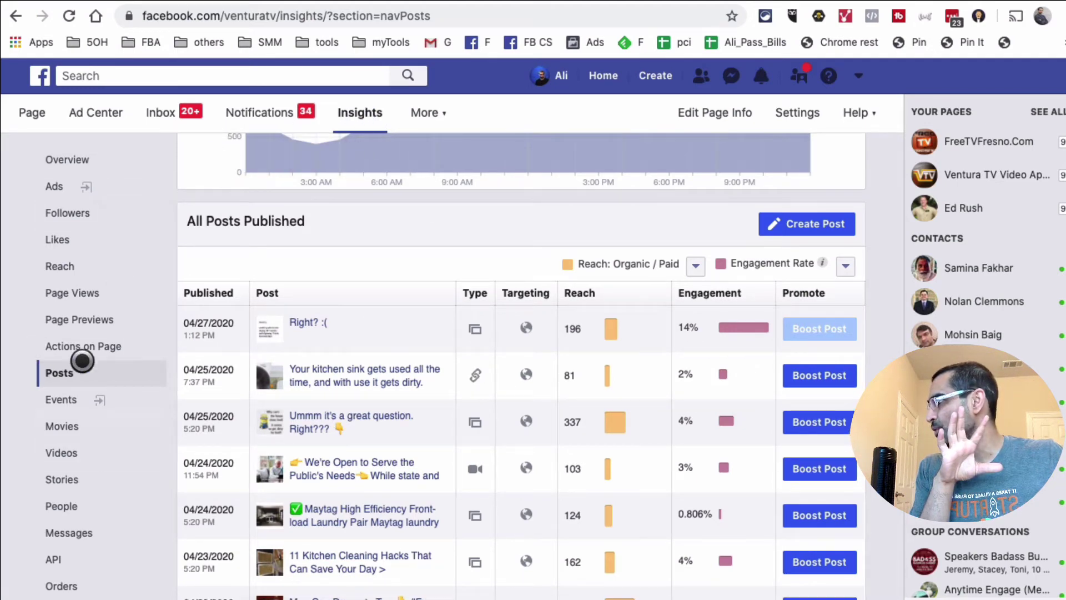
scroll(819, 433, down, 1)
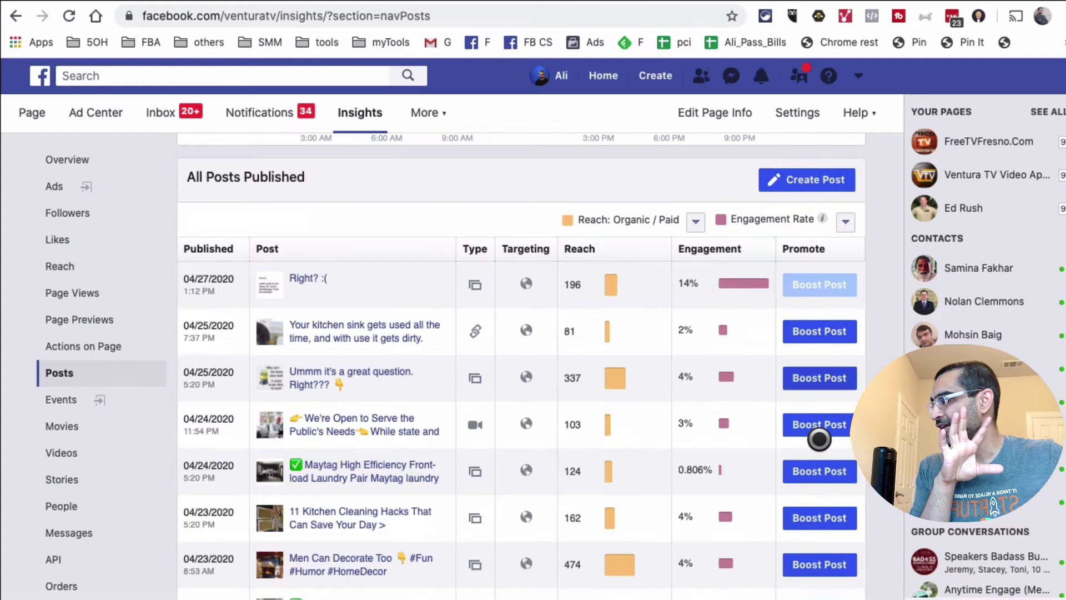
scroll(819, 439, down, 3)
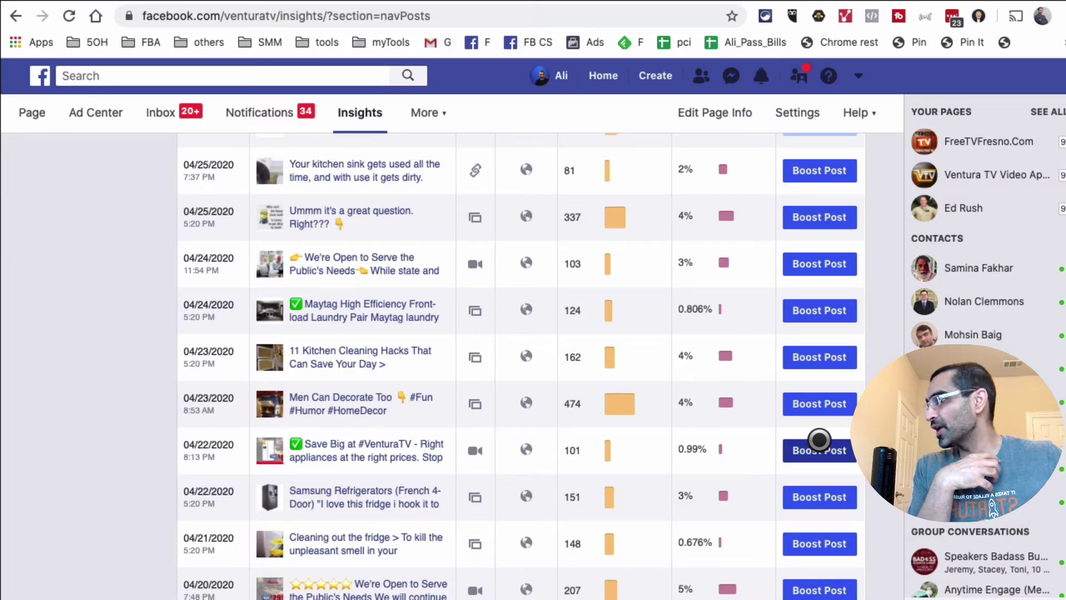
scroll(819, 440, up, 15)
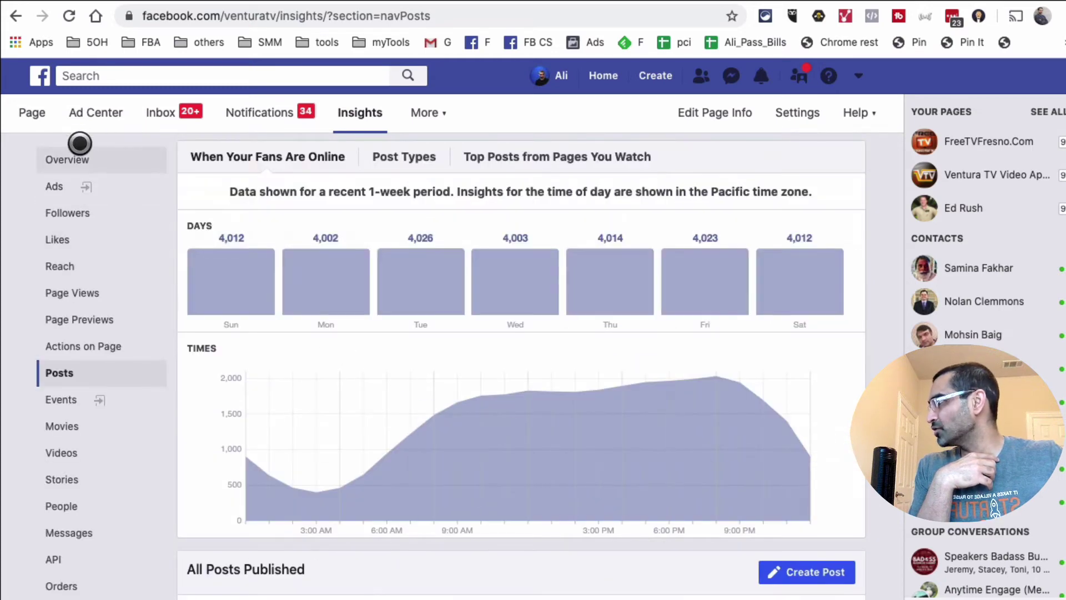
- From Page Summary, preview a Post data export: Excel, Last Month, All Page Post Data, then cancel
click(98, 149)
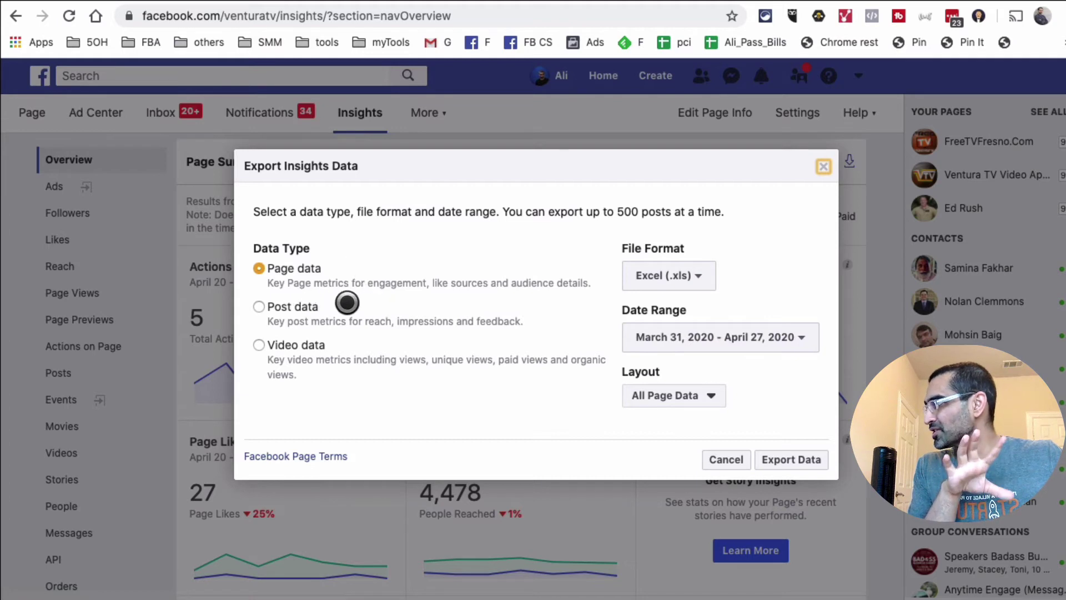
click(261, 307)
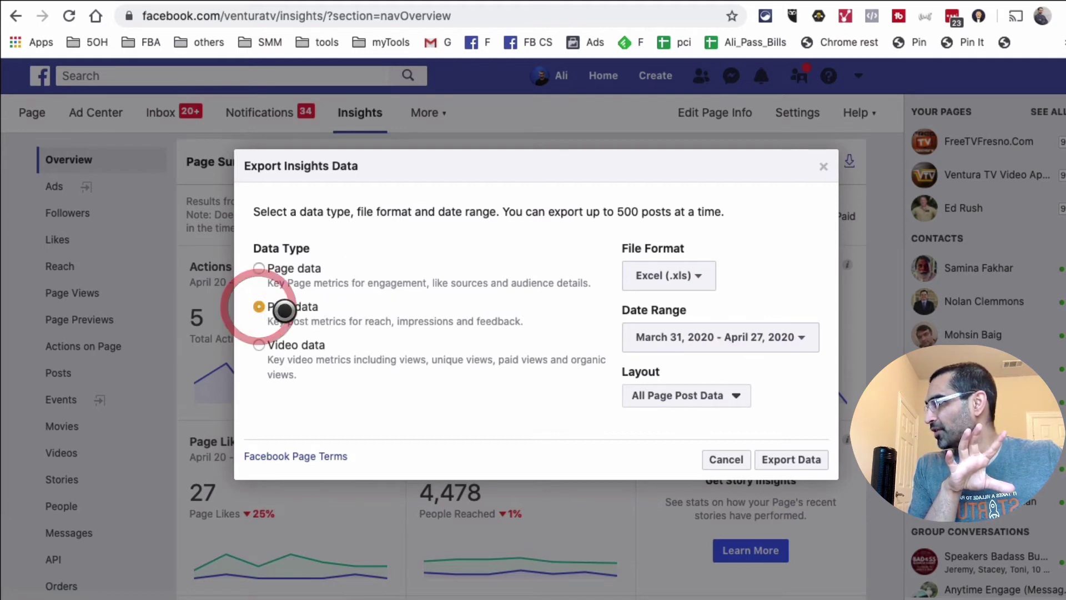
click(662, 271)
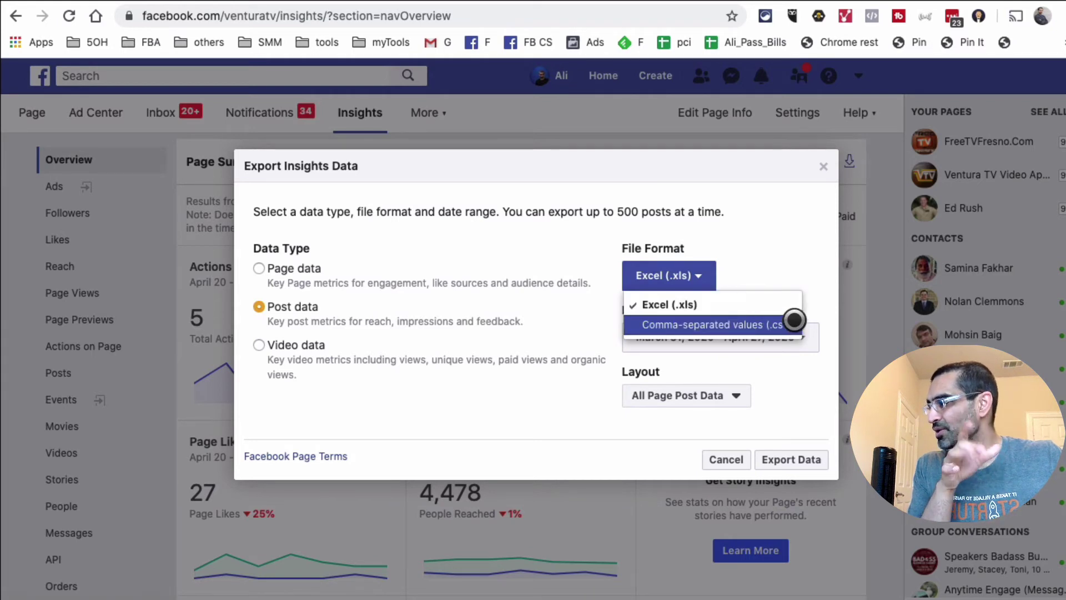
click(792, 246)
click(782, 333)
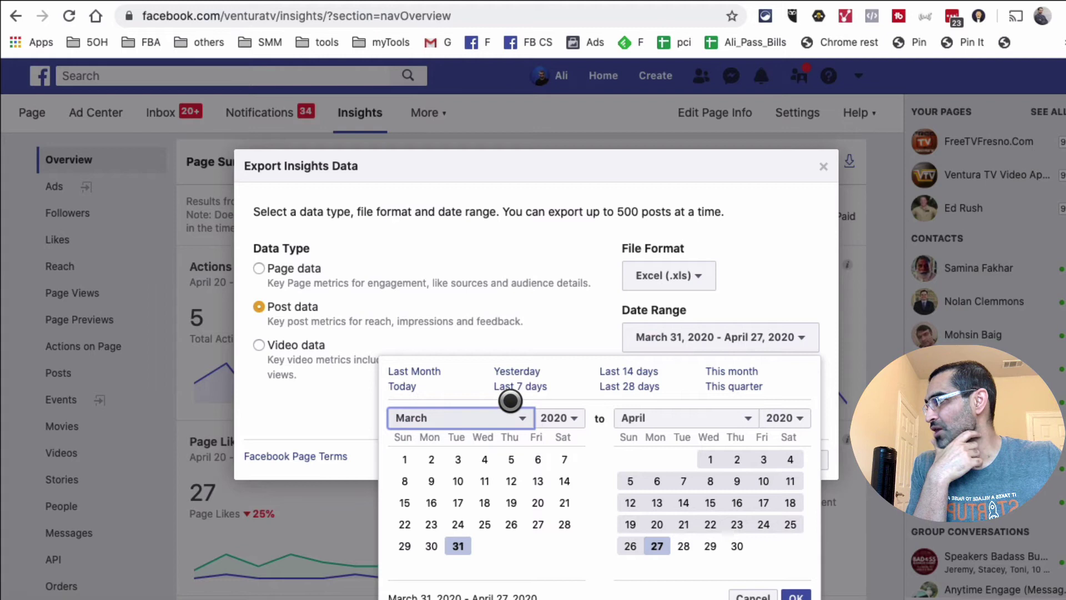
click(404, 367)
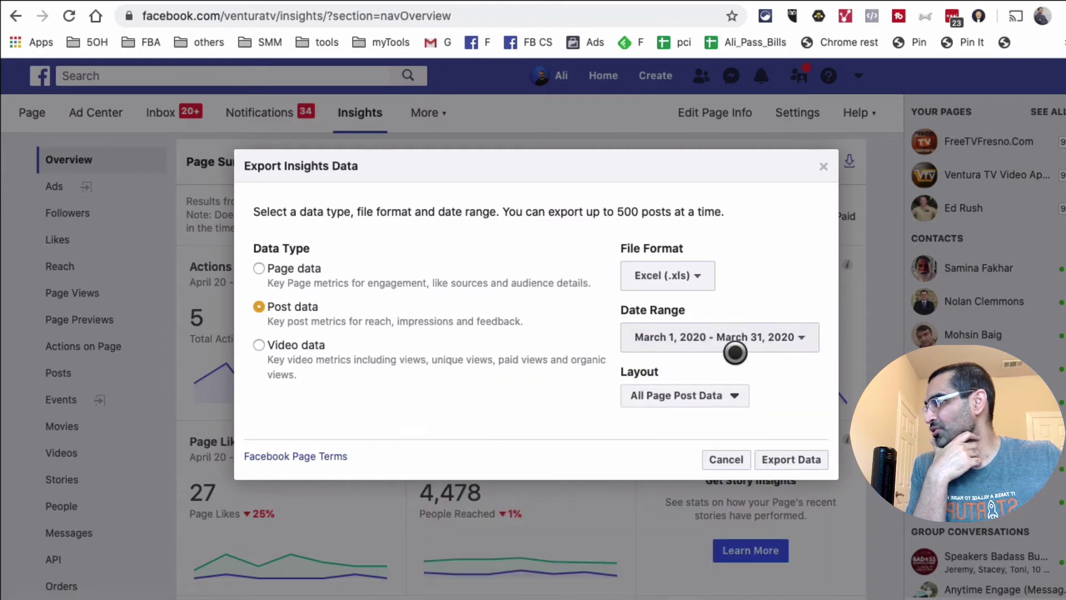
click(707, 392)
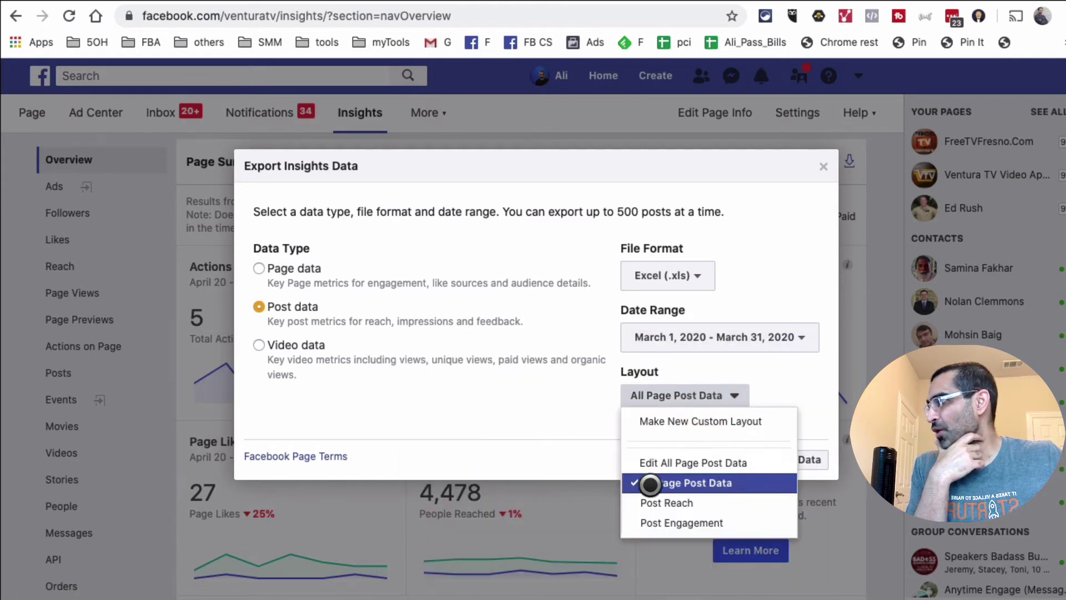
click(575, 403)
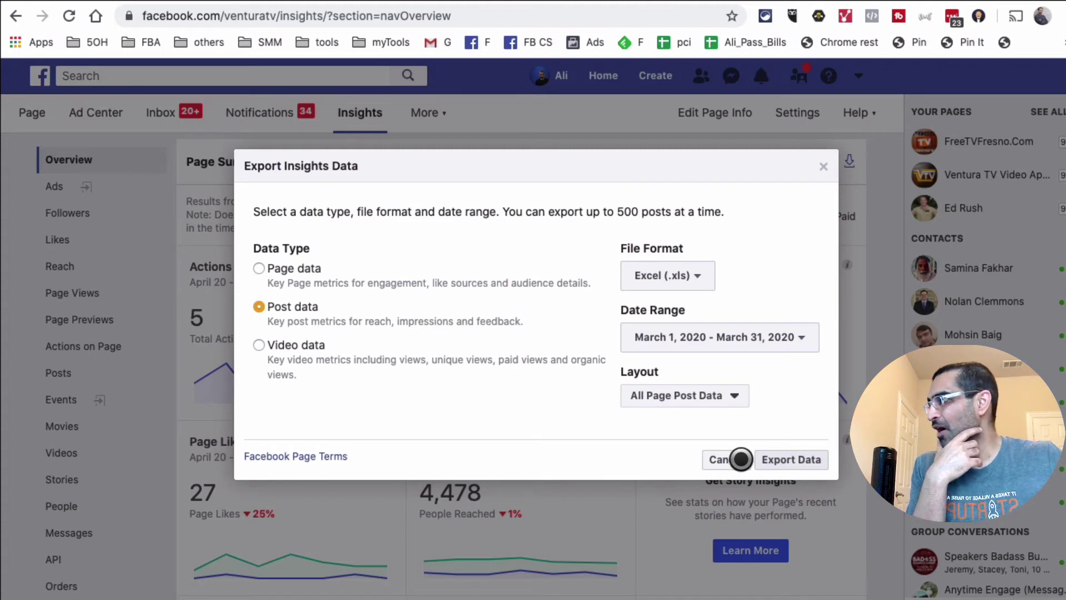
click(719, 454)
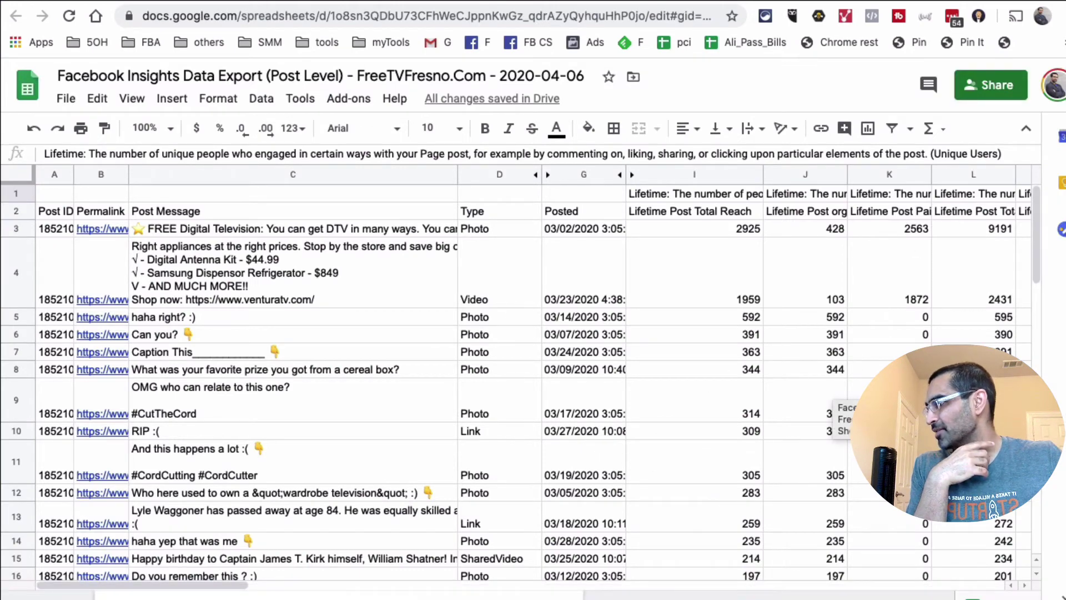
- Inspect the Post Message, Type and posting date cells of the exported posts
click(744, 586)
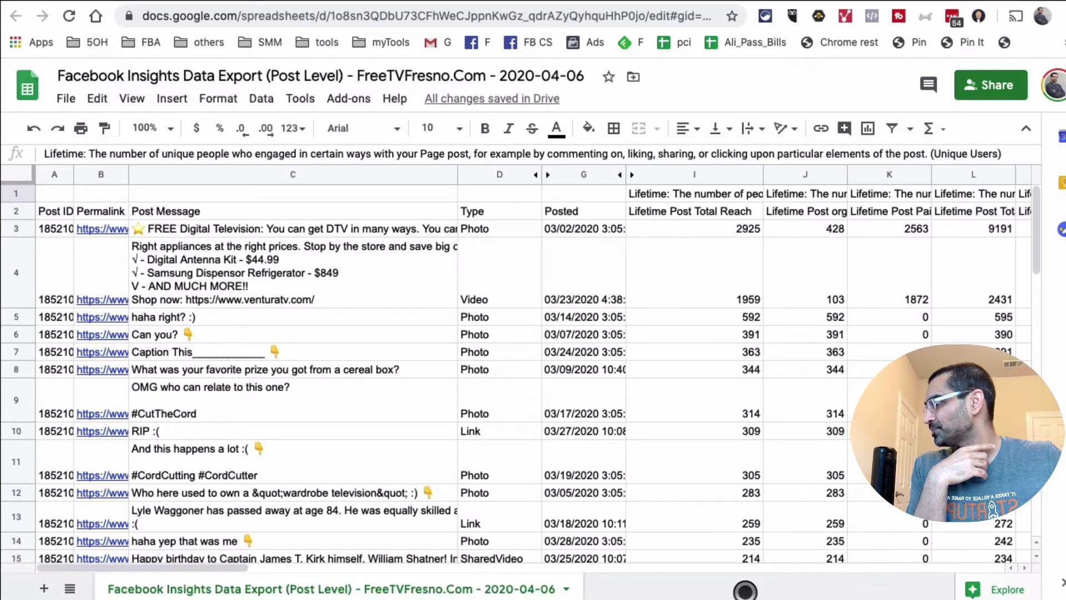
click(465, 354)
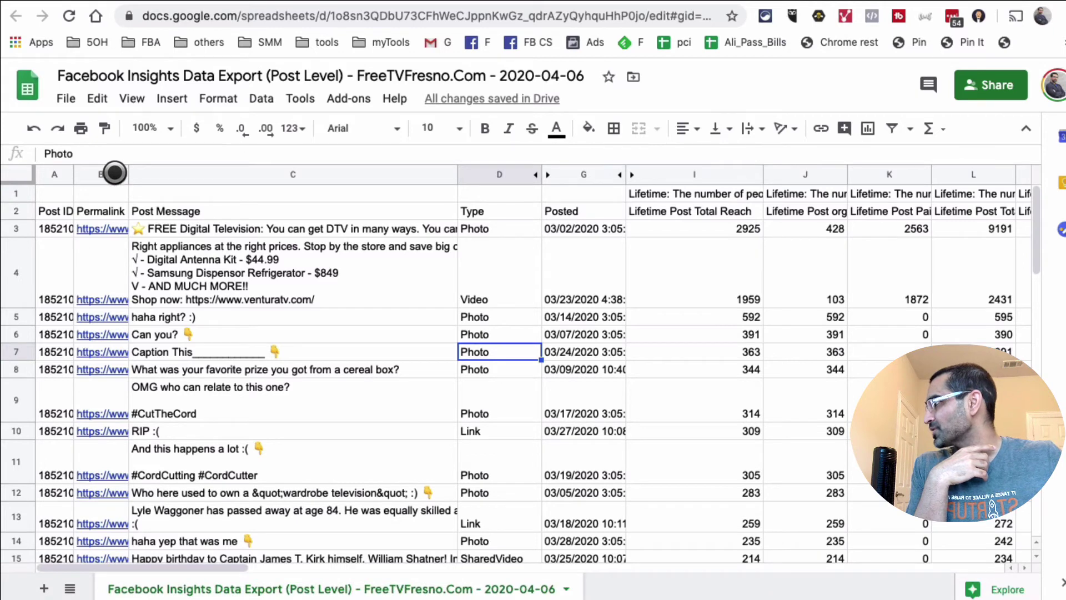
click(207, 174)
click(257, 301)
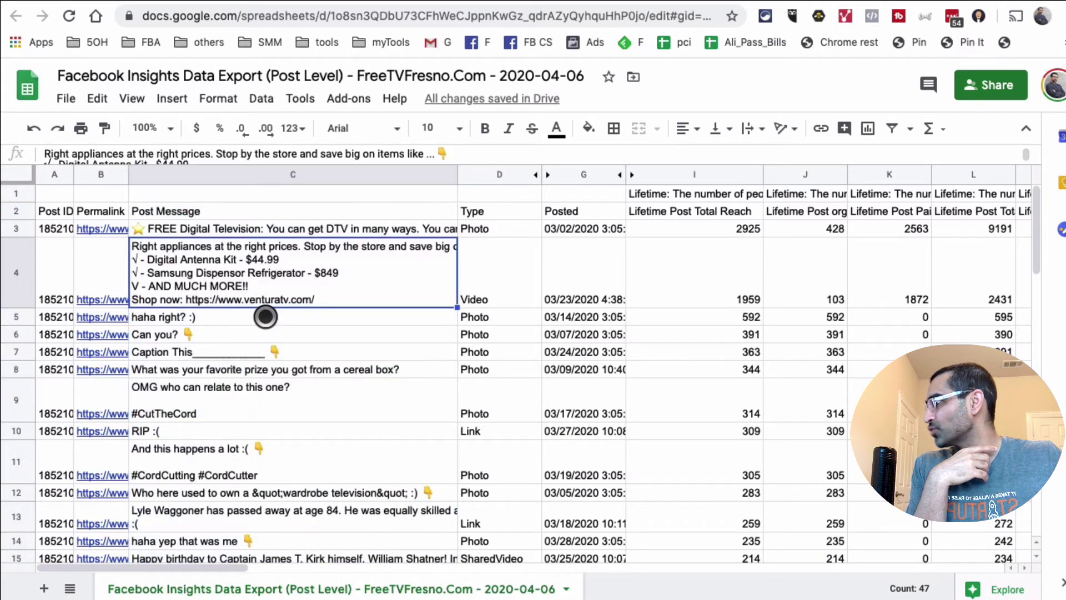
click(294, 331)
click(489, 174)
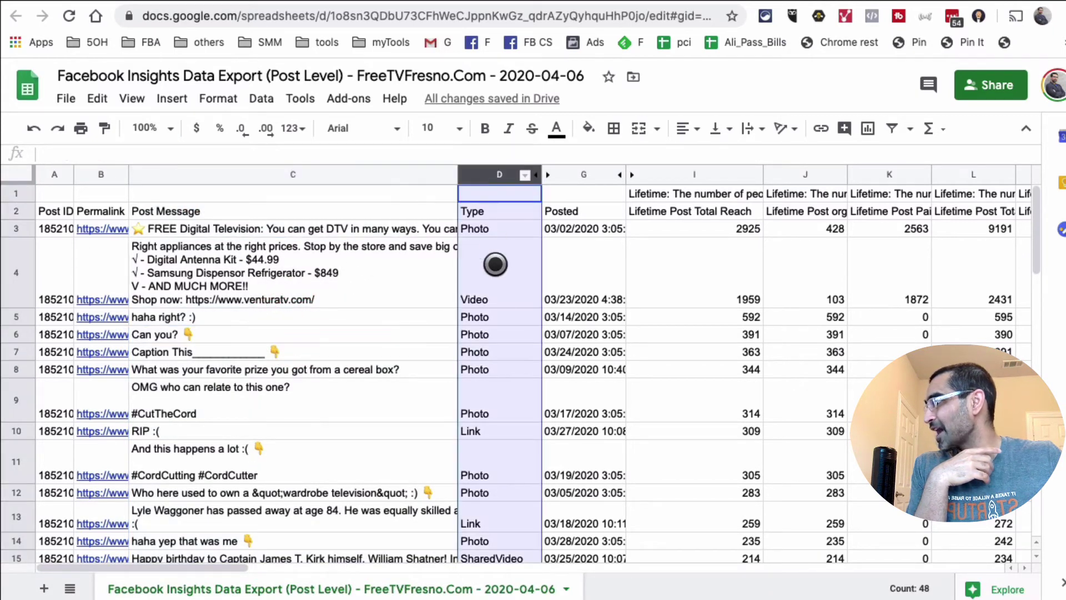
click(498, 305)
click(504, 356)
click(569, 260)
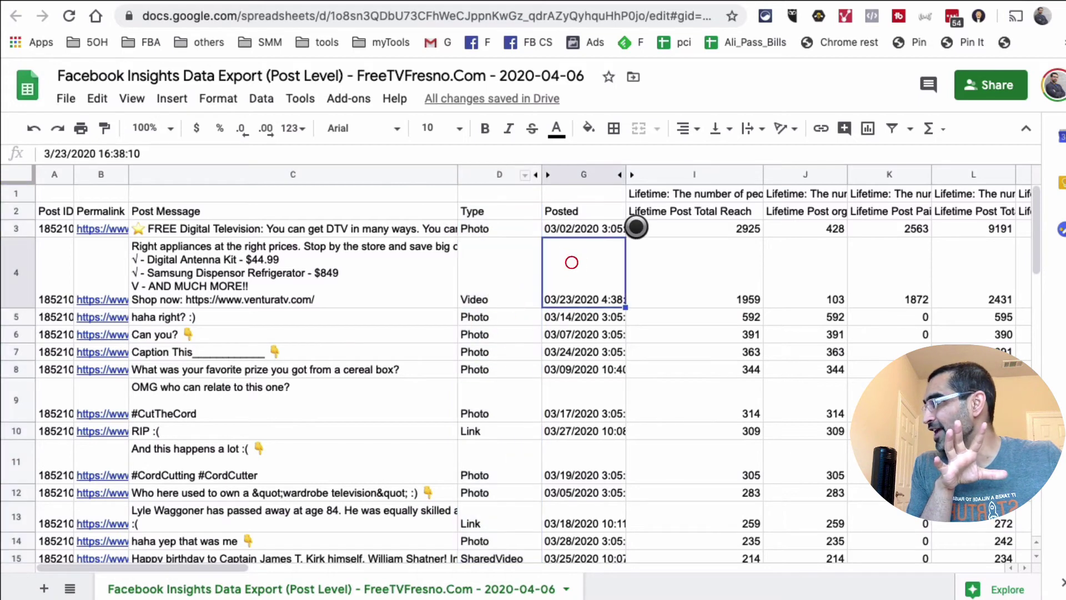
- Select the Lifetime Post Total Reach header and browse the neighbouring metric headers
click(692, 214)
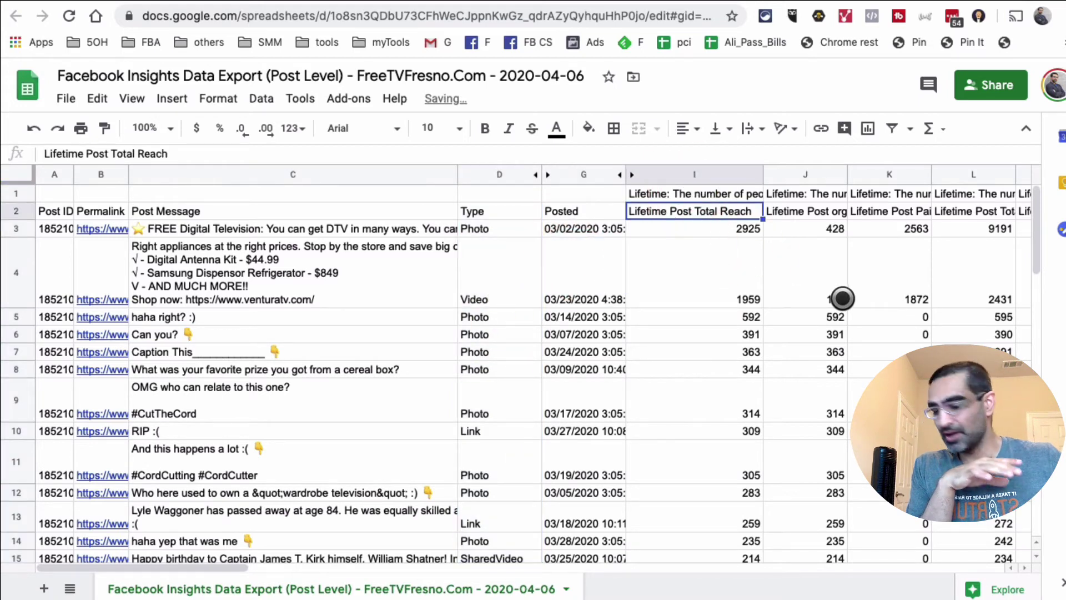
key(Right)
key(Right)
key(Right)
key(Right)
key(Right)
key(Right)
key(Right)
key(Right)
key(Right)
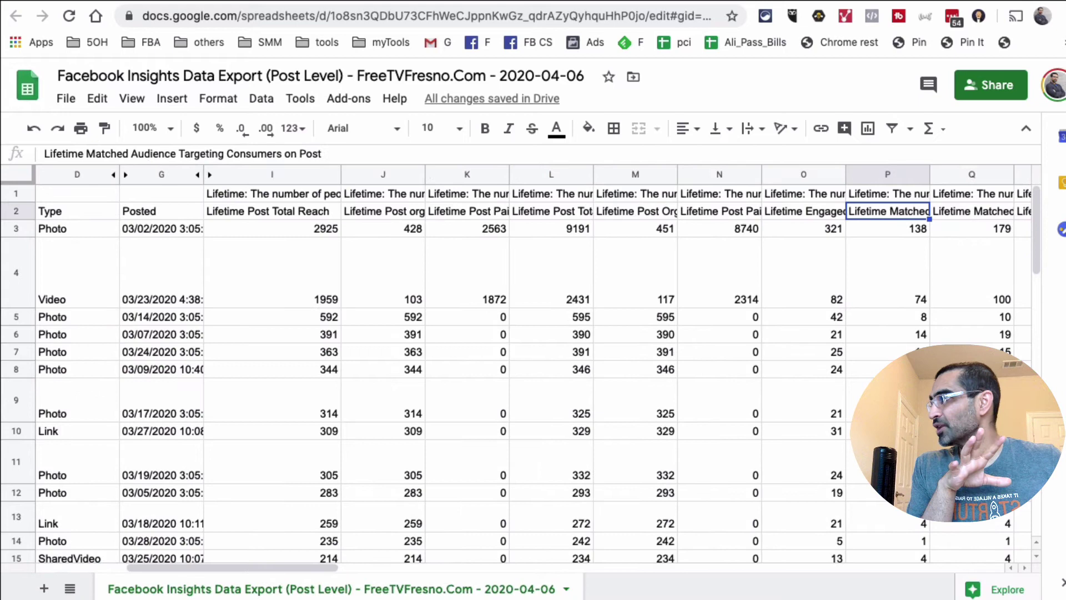
key(Right)
key(Right)
key(Right)
key(Right)
key(Right)
key(Right)
key(Right)
key(Right)
key(Right)
key(Right)
key(Right)
key(Right)
key(Right)
key(Right)
key(Right)
key(Right)
key(Right)
key(Right)
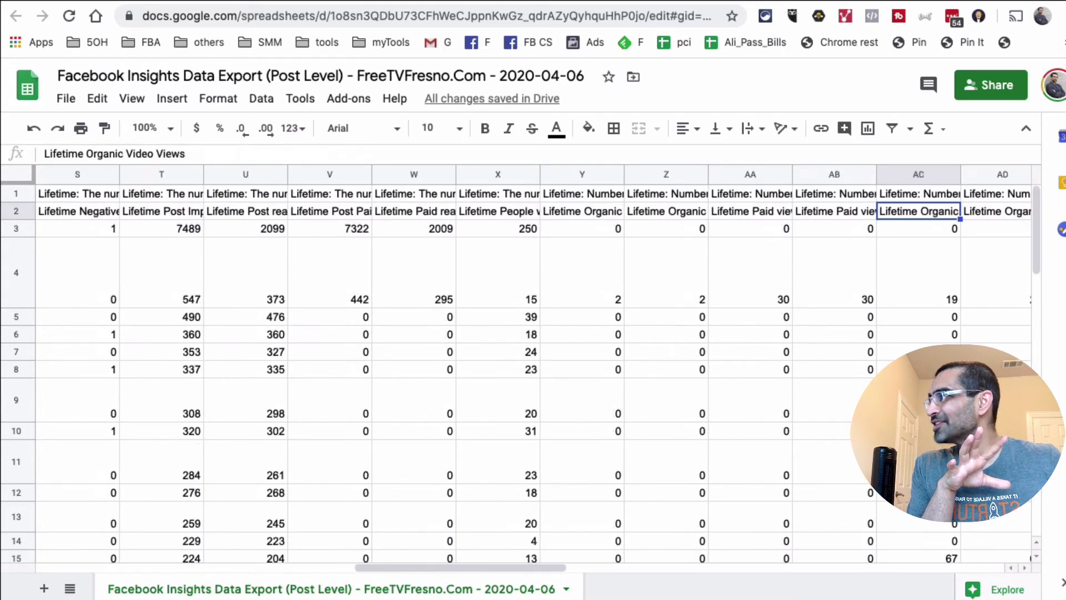
key(Right)
key(Right)
key(Right)
key(Right)
key(Right)
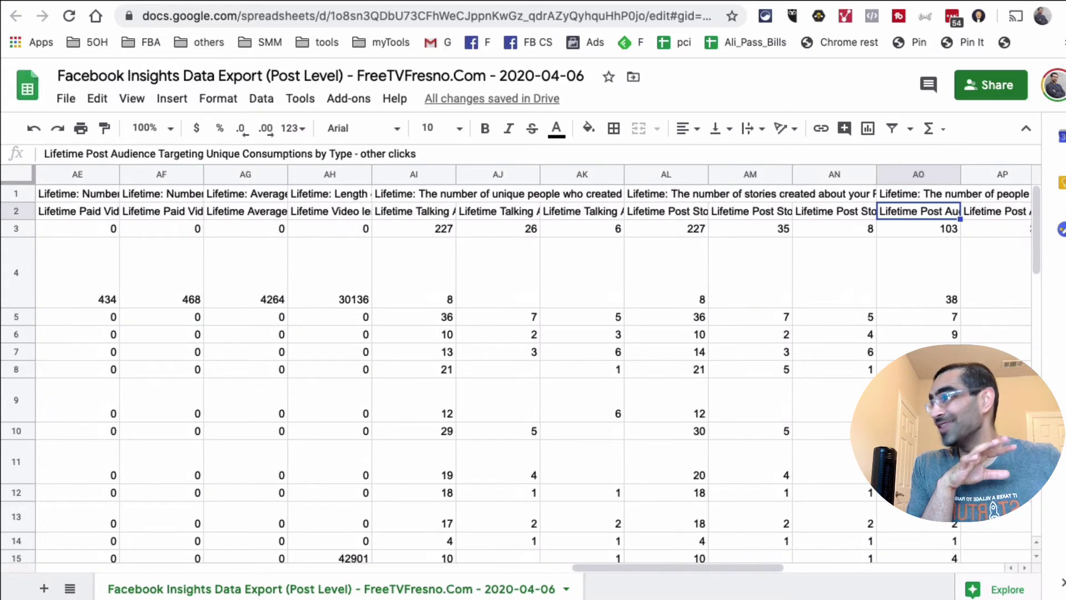
key(Left)
key(Left)
key(Left)
key(Left)
key(Left)
key(Left)
key(Left)
key(Left)
key(Left)
key(Left)
key(Left)
key(Left)
key(Left)
key(Left)
key(Left)
key(Left)
key(Left)
key(Left)
key(Left)
key(Left)
key(Left)
key(Left)
key(Left)
key(Left)
key(Left)
key(Left)
key(Left)
key(Left)
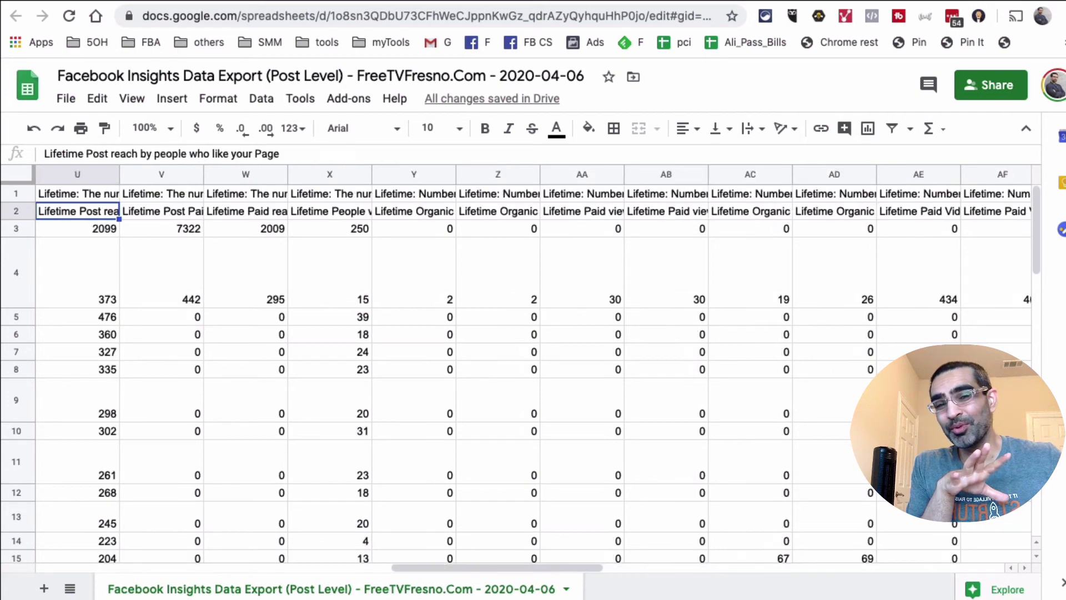
key(Left)
key(Left)
key(Left)
key(Left)
key(Left)
key(Right)
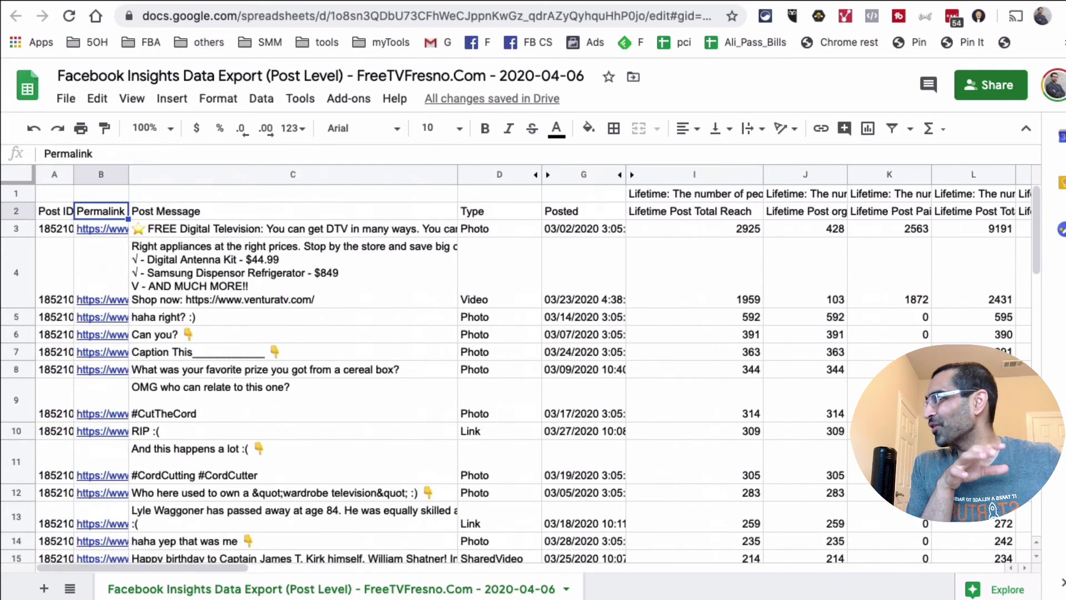
key(Right)
key(Right)
key(Right)
key(Right)
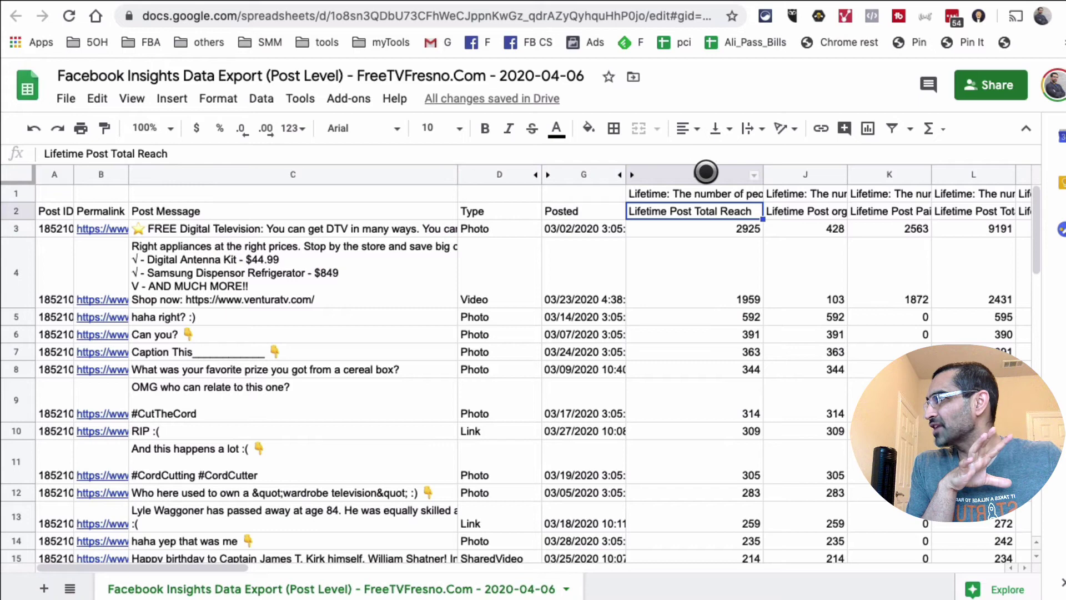
- Sort the sheet by Lifetime Post Total Reach Z → A, putting 2925 at the top
right_click(750, 173)
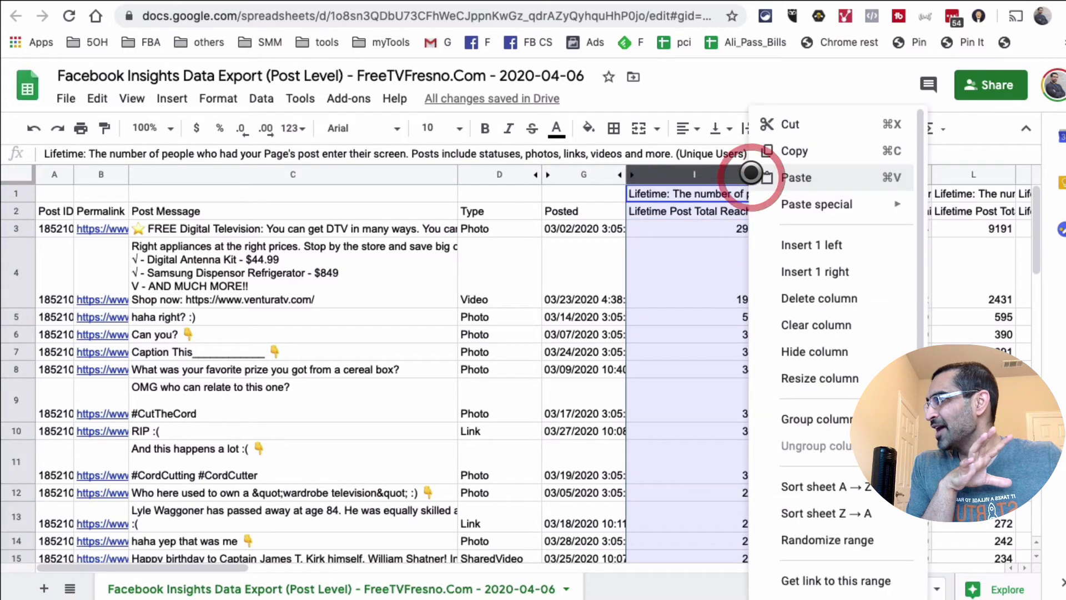
click(838, 512)
click(841, 391)
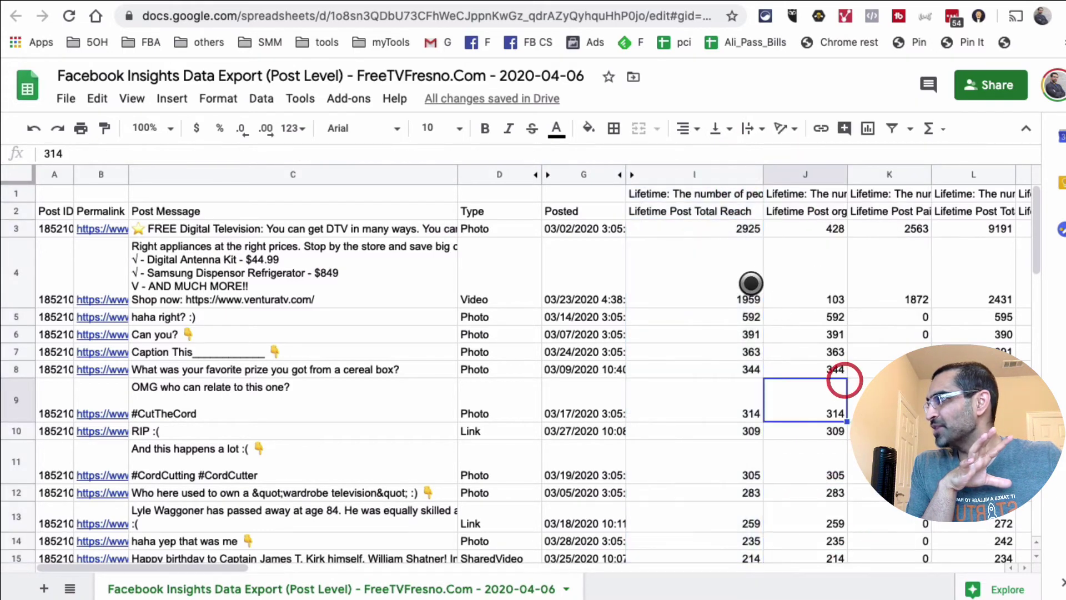
click(728, 221)
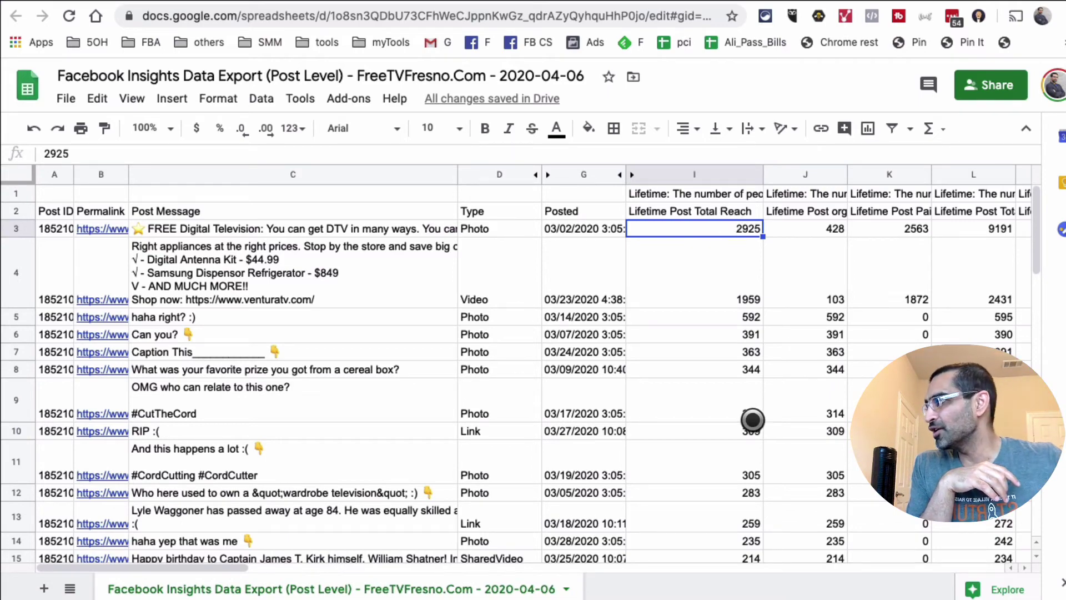
- Confirm the lowest reach, 58, sits at the bottom of the list, then return up
scroll(730, 324, down, 15)
scroll(727, 372, down, 5)
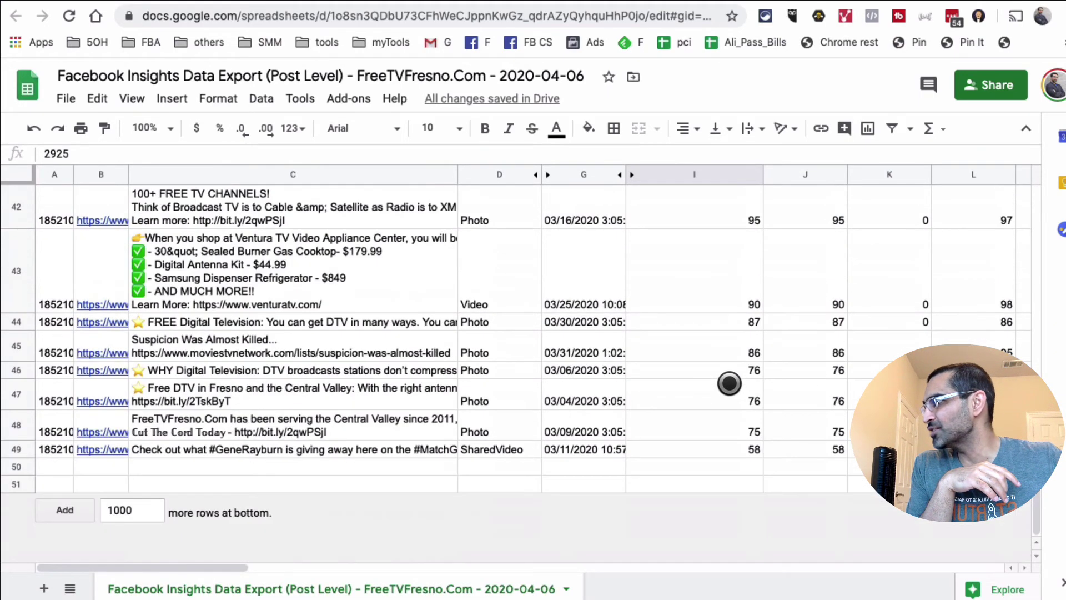
click(726, 447)
scroll(725, 449, up, 20)
scroll(725, 448, up, 1)
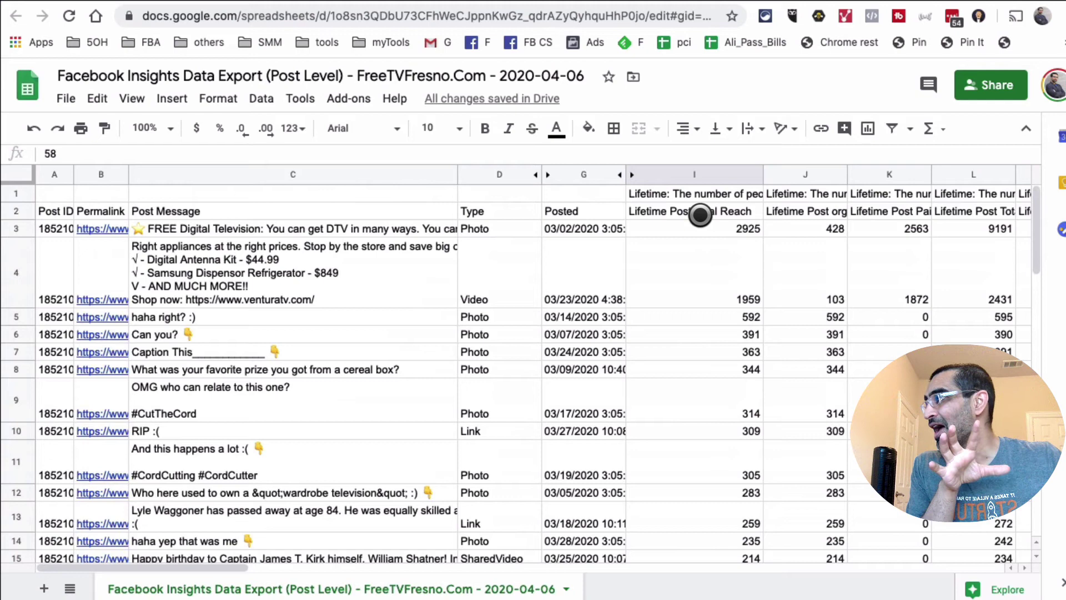
- Review the Lifetime Post Total Reach, paid reach and impression headers around column I
click(700, 216)
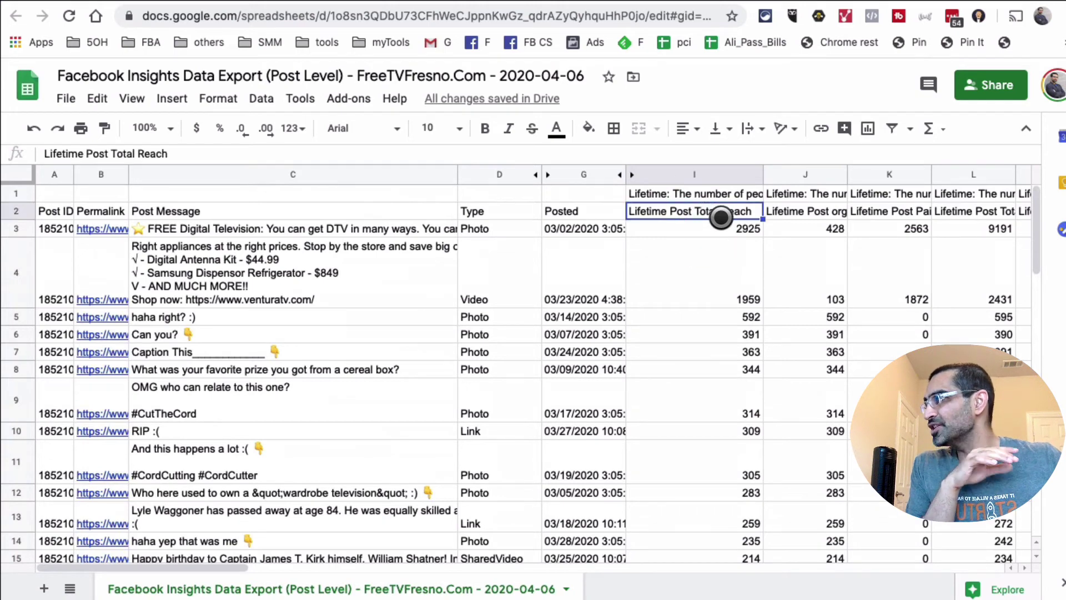
key(Right)
key(Right)
key(Right)
key(Right)
key(Right)
key(Right)
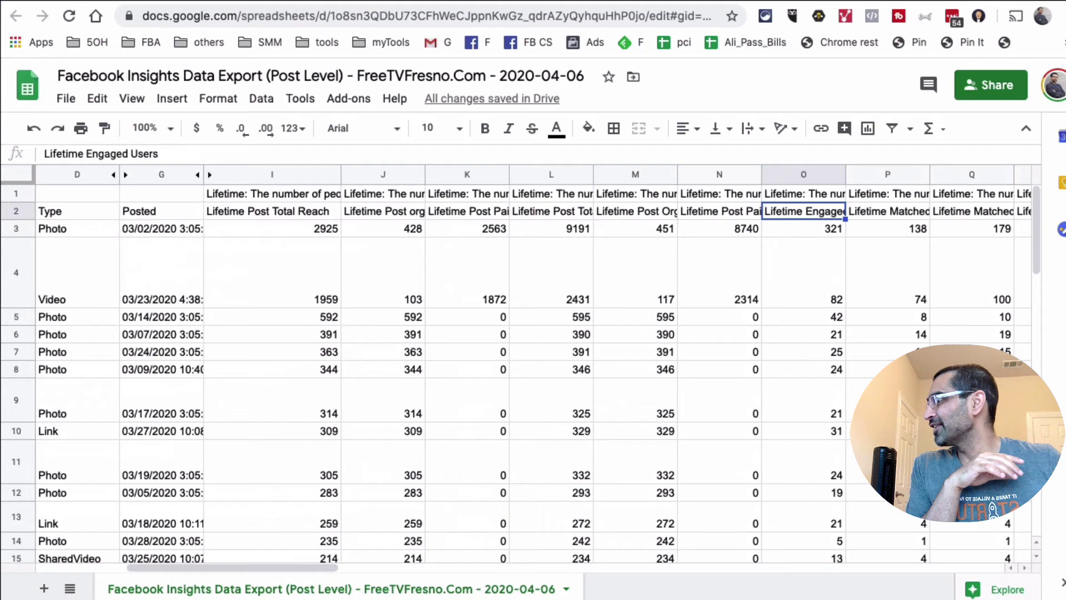
click(702, 216)
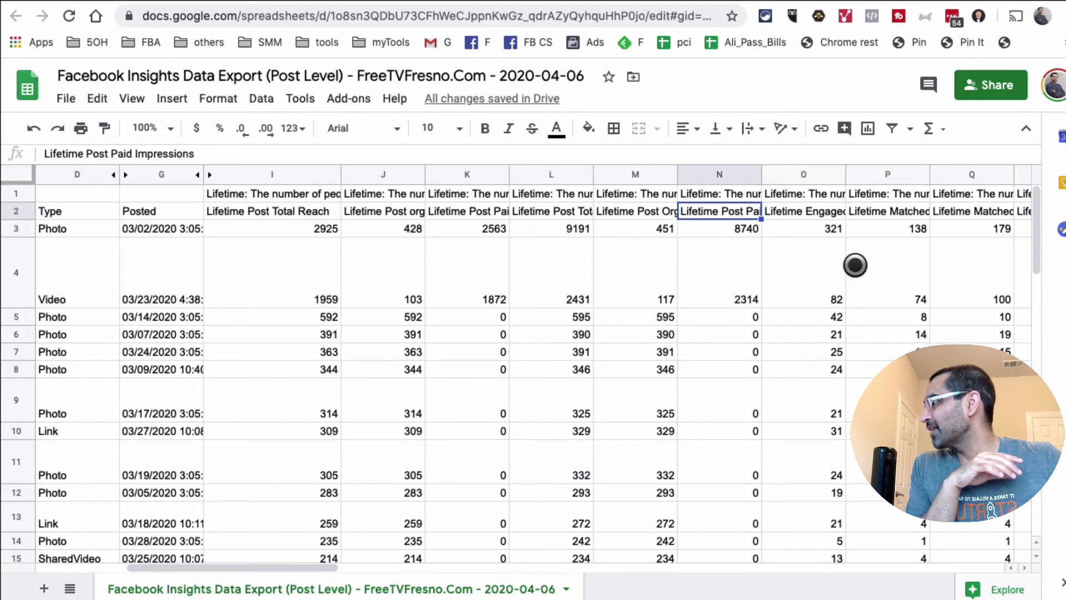
click(633, 212)
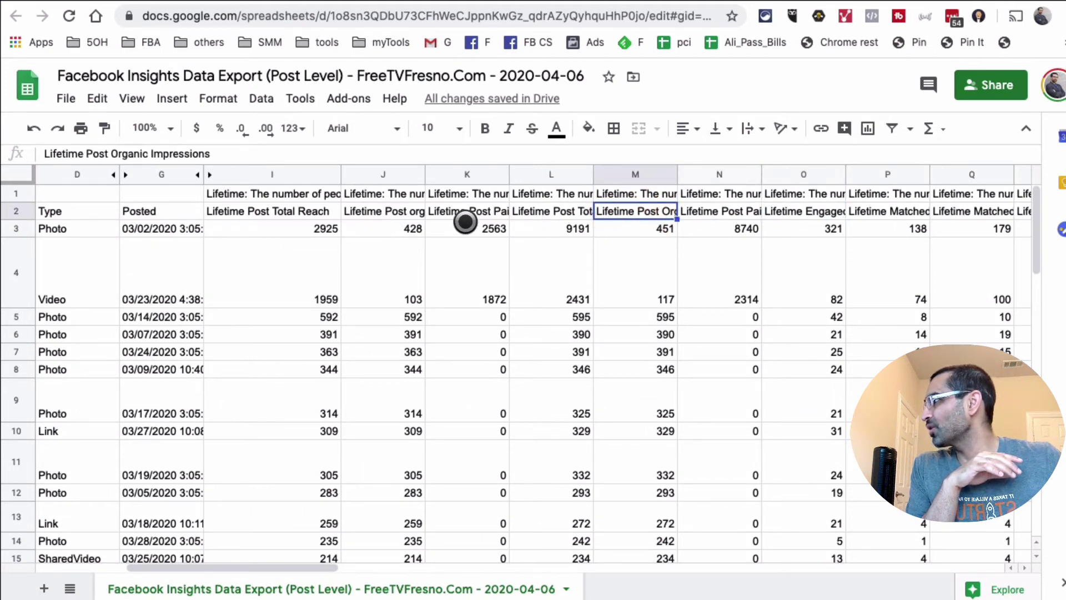
key(Right)
key(Right)
key(Right)
key(Right)
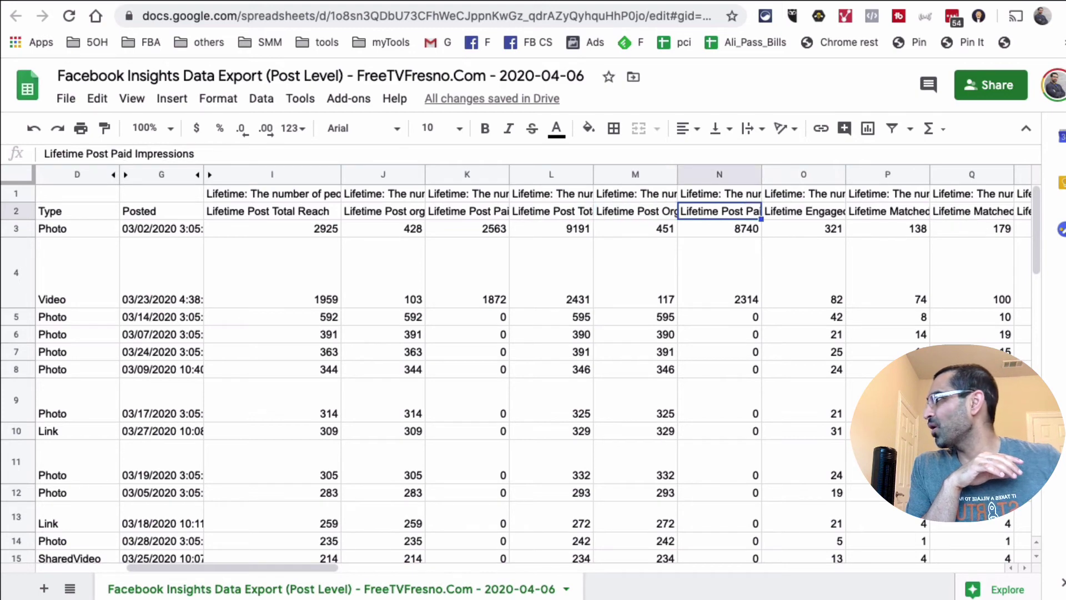
key(Right)
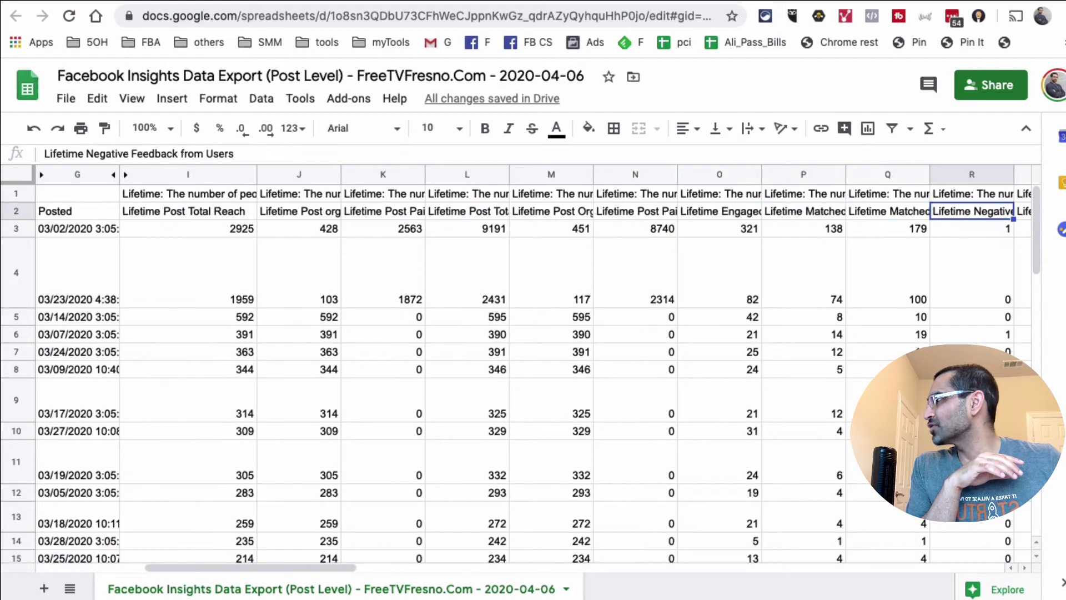
key(Left)
key(Left)
key(Left)
key(Left)
key(Left)
key(Left)
key(Left)
key(Left)
key(Left)
key(Left)
key(Left)
key(Left)
key(Left)
key(Left)
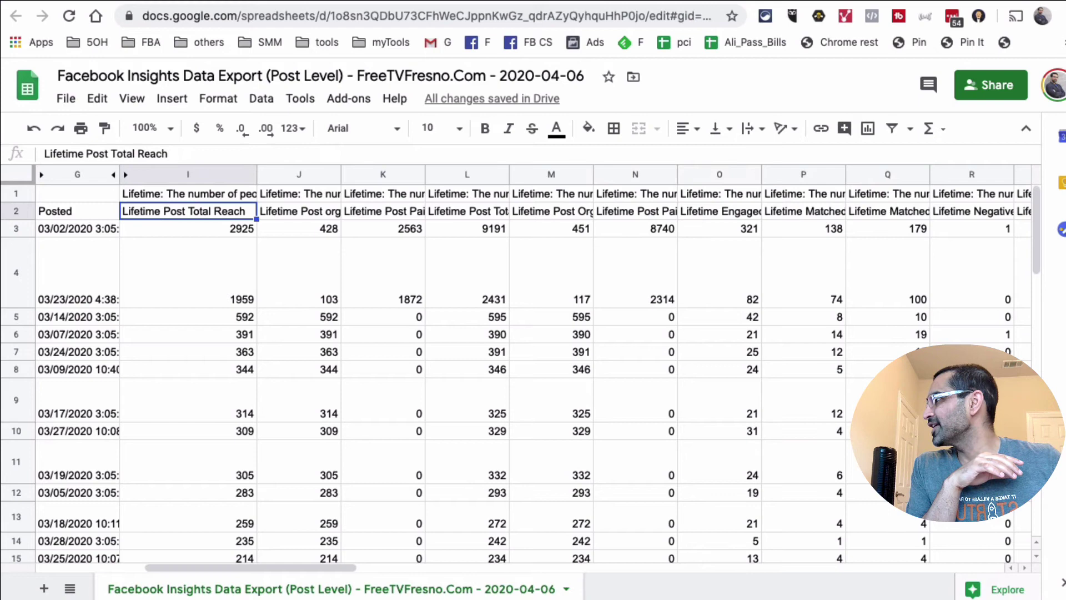
key(Right)
key(Right)
key(Right)
key(Right)
key(Right)
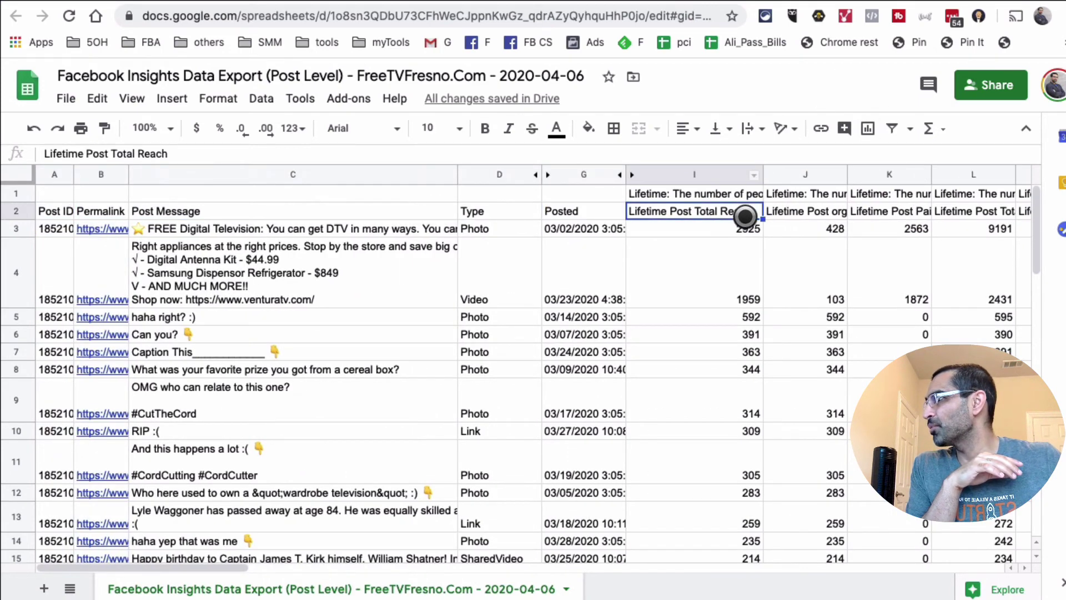
- Sort the sheet A → Z by column I so the 58-reach SharedVideo post leads
right_click(748, 173)
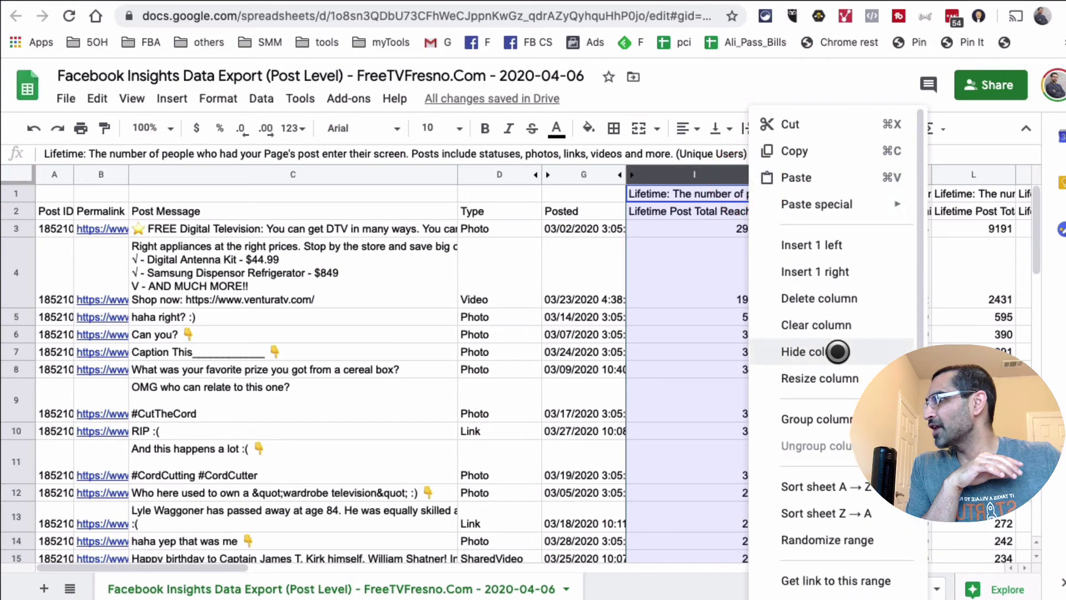
key(Return)
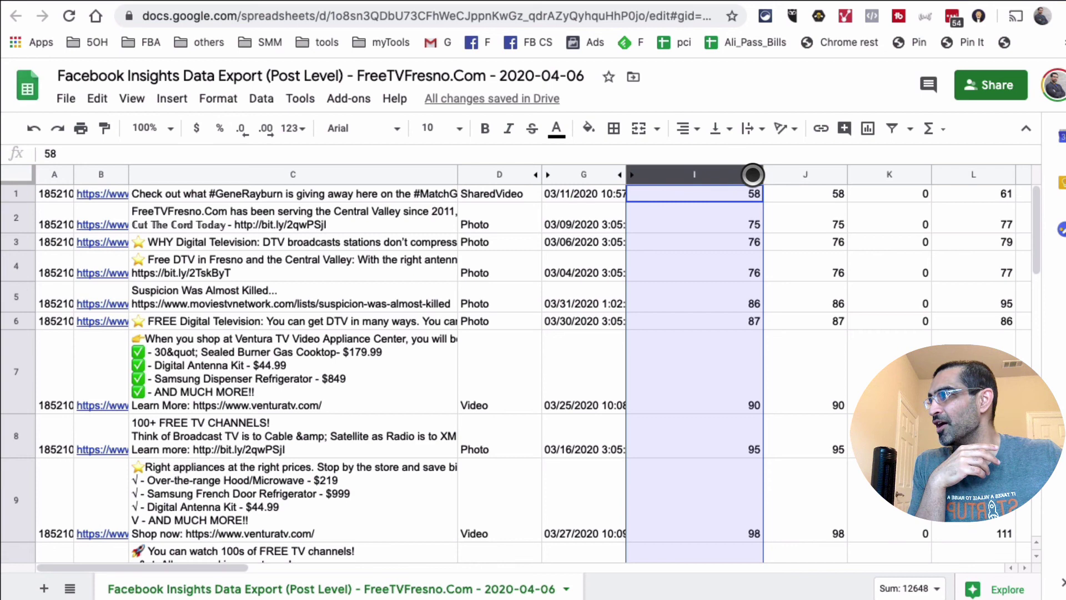
- Re-sort the sheet Z → A by reach, with the 03/02/2020 Photo post at 2925 first
right_click(753, 174)
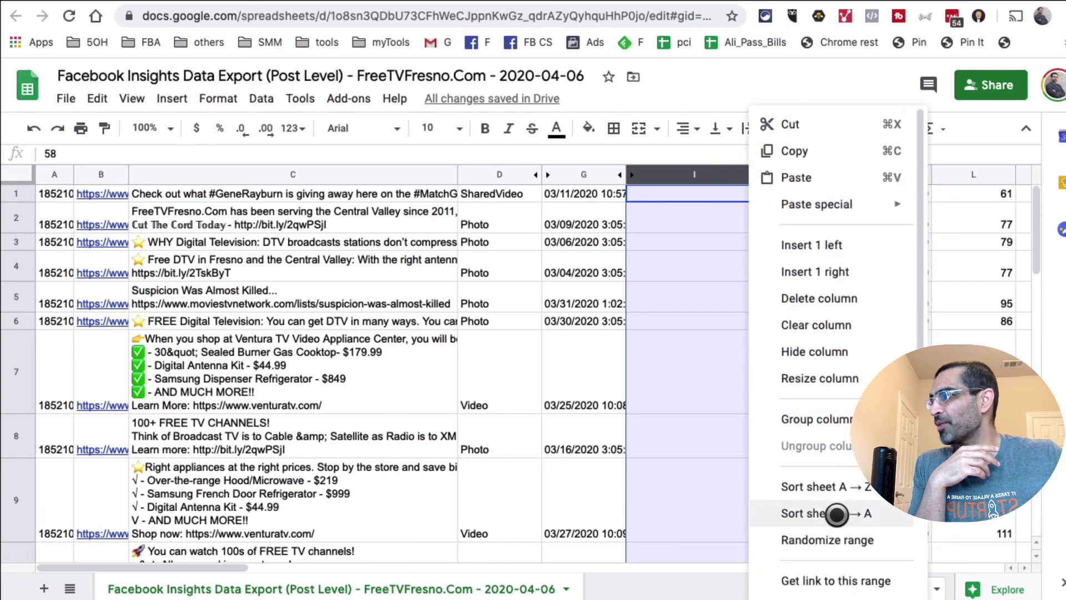
click(836, 515)
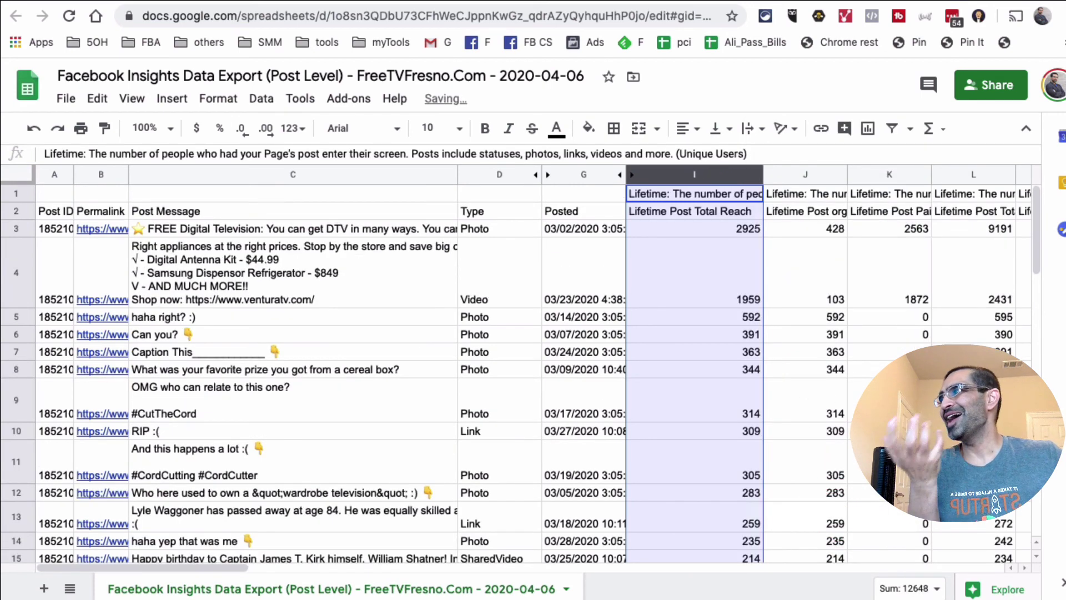